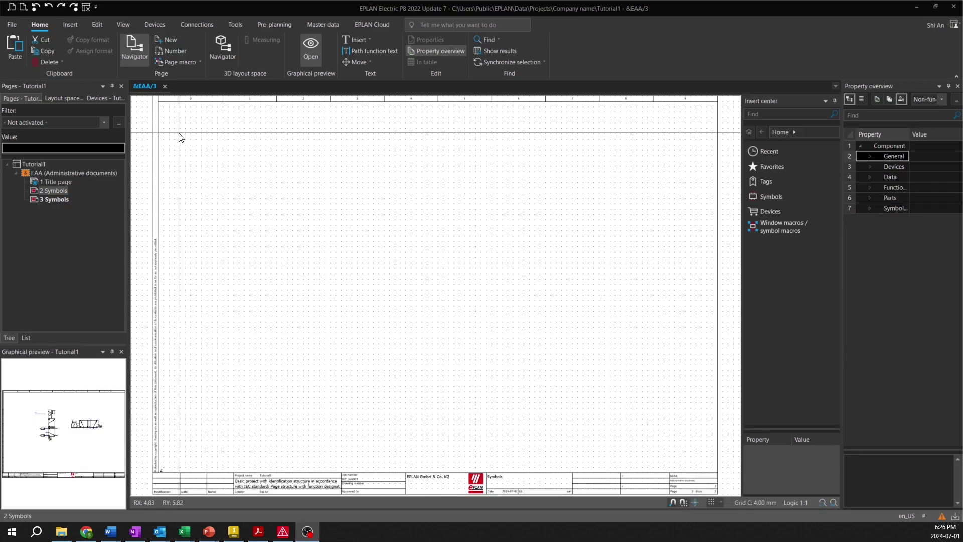
Draw a rectangle about 32 mm wide and 24 mm high near the middle of the page for the valve body
{"action": "left_click", "coordinate": [72, 31]}
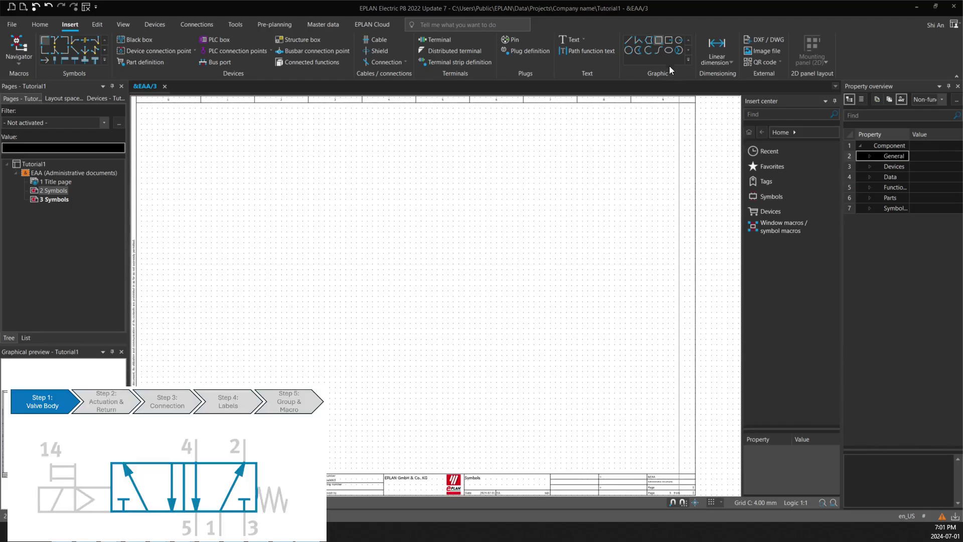
{"action": "left_click", "coordinate": [659, 40]}
{"action": "scroll", "coordinate": [409, 257], "scroll_direction": "up", "scroll_amount": 3}
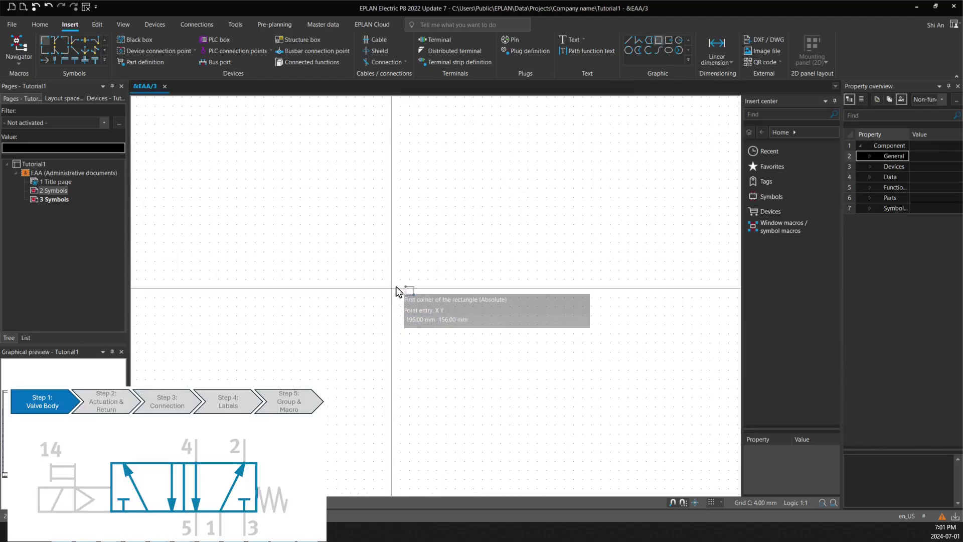
{"action": "left_click", "coordinate": [332, 236]}
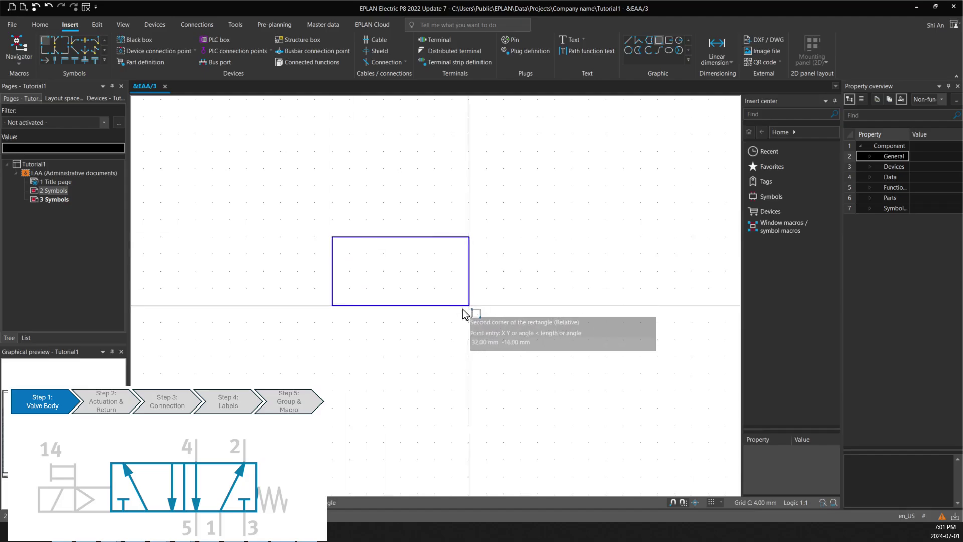
{"action": "left_click", "coordinate": [473, 335]}
{"action": "scroll", "coordinate": [426, 307], "scroll_direction": "up", "scroll_amount": 2}
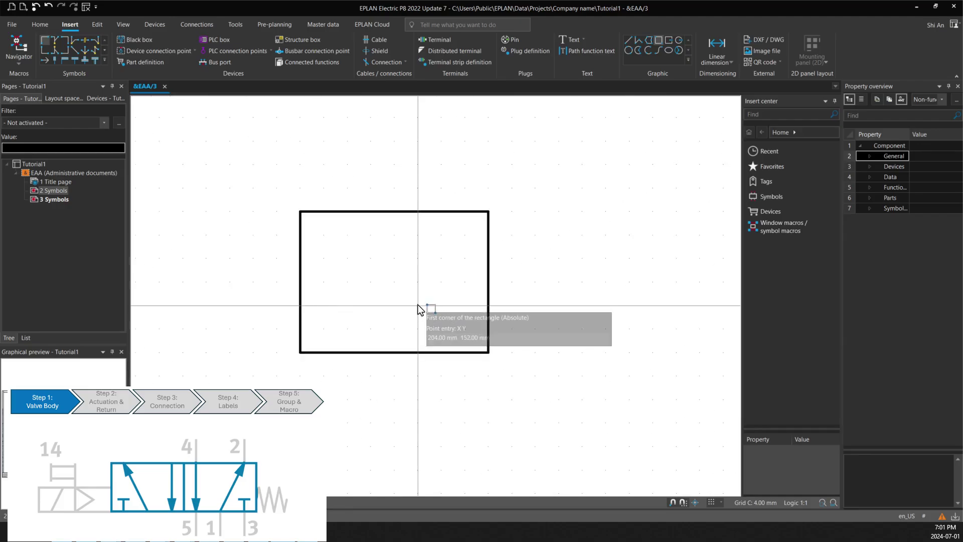
Draw a vertical line across the rectangle's full height, 4 mm in from its right edge
{"action": "left_click", "coordinate": [628, 39]}
{"action": "left_click", "coordinate": [488, 204]}
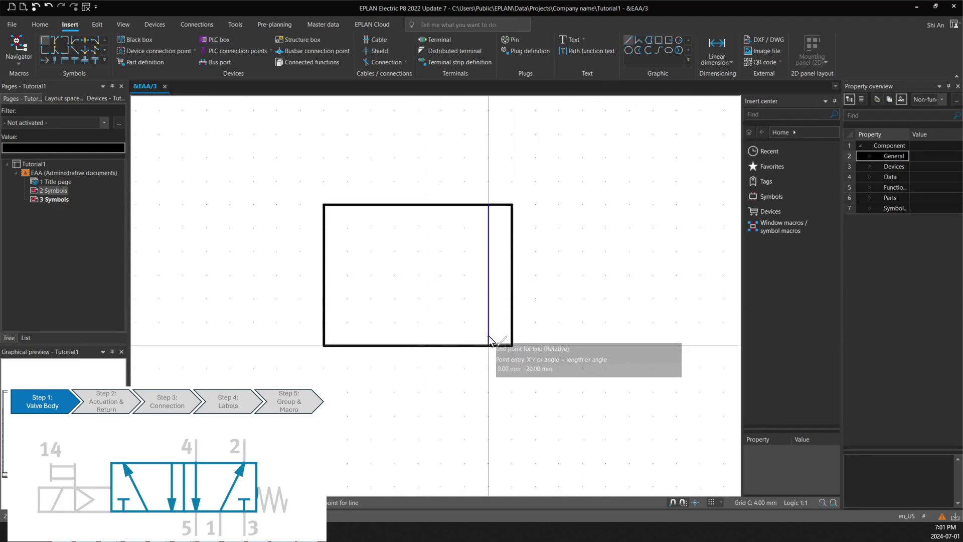
{"action": "left_click", "coordinate": [488, 346]}
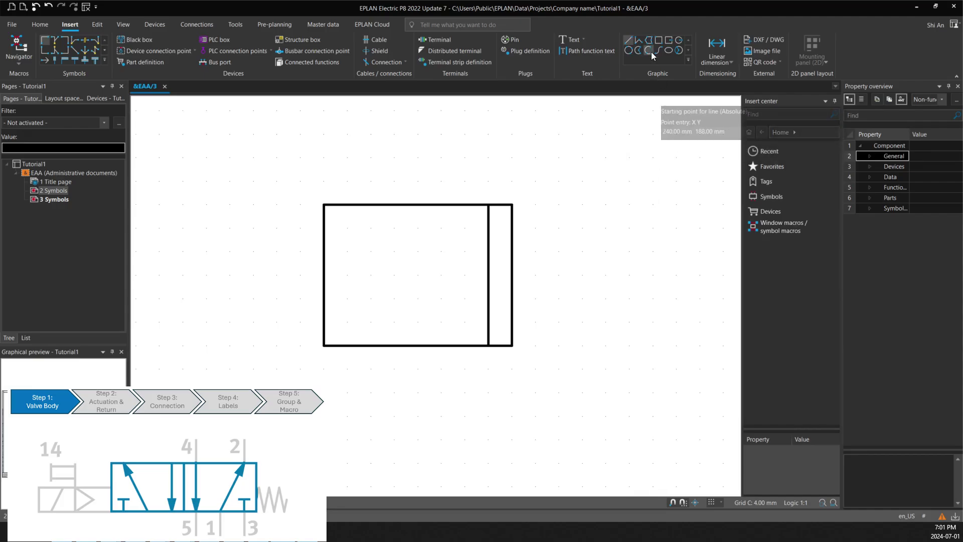
On the 1.00 mm grid, draw a closed polyline arrowhead about 2 mm wide and 6 mm high, its tip at the vertical line's lower end
{"action": "left_click", "coordinate": [639, 40]}
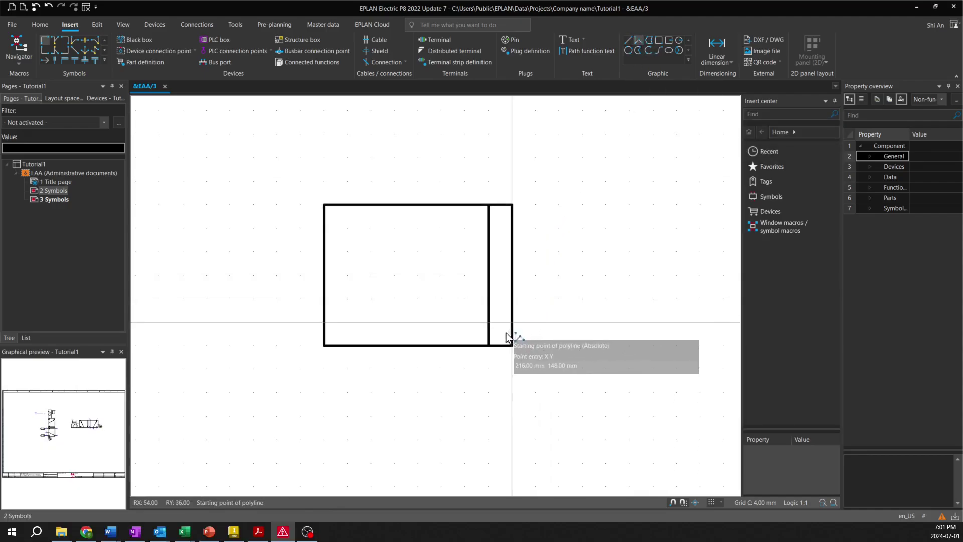
{"action": "left_click", "coordinate": [722, 503]}
{"action": "left_click", "coordinate": [743, 445]}
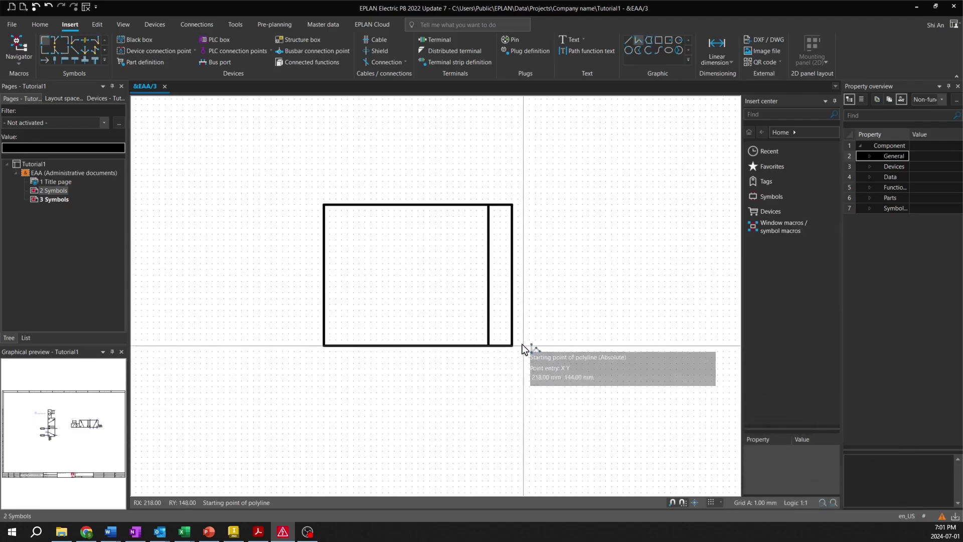
{"action": "scroll", "coordinate": [493, 333], "scroll_direction": "up", "scroll_amount": 2}
{"action": "left_click", "coordinate": [487, 358]}
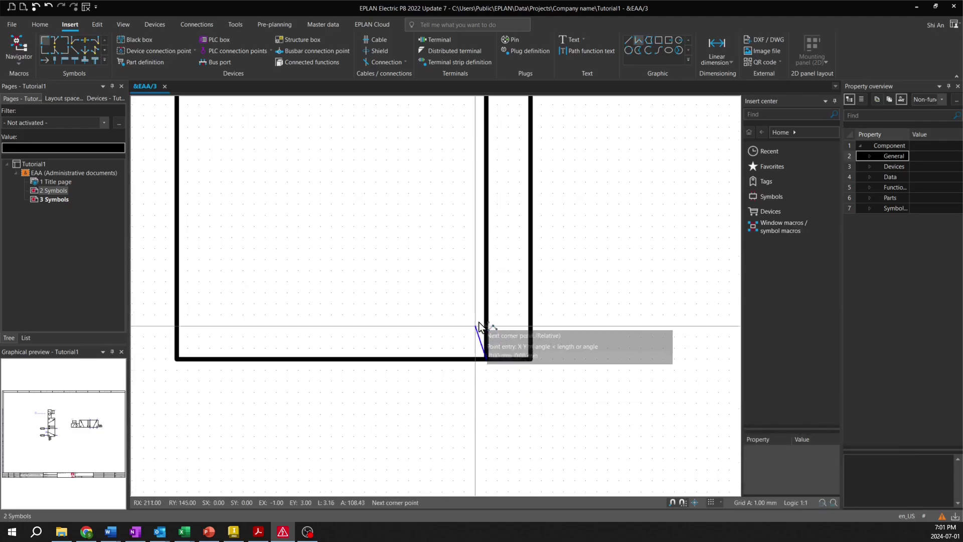
{"action": "left_click", "coordinate": [476, 293]}
{"action": "left_click", "coordinate": [498, 293]}
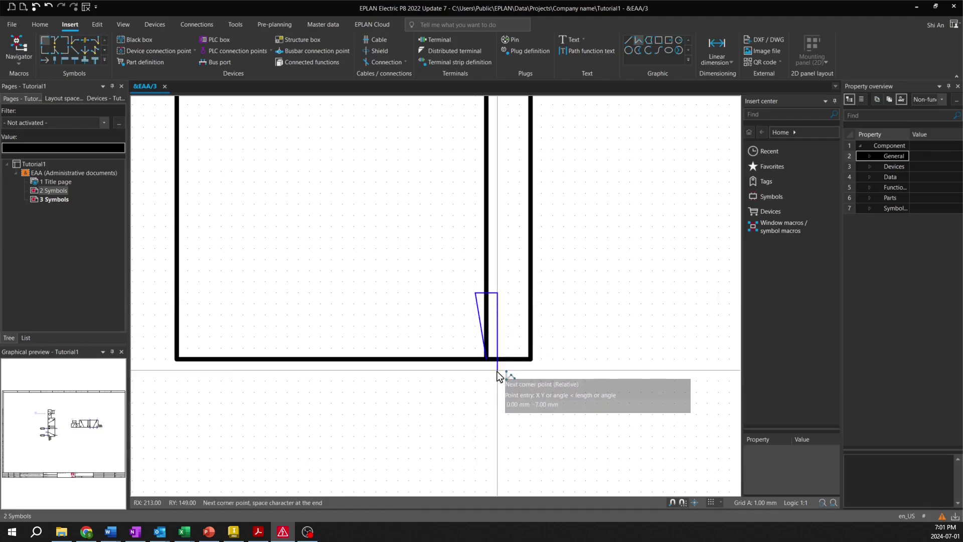
{"action": "left_click", "coordinate": [487, 359]}
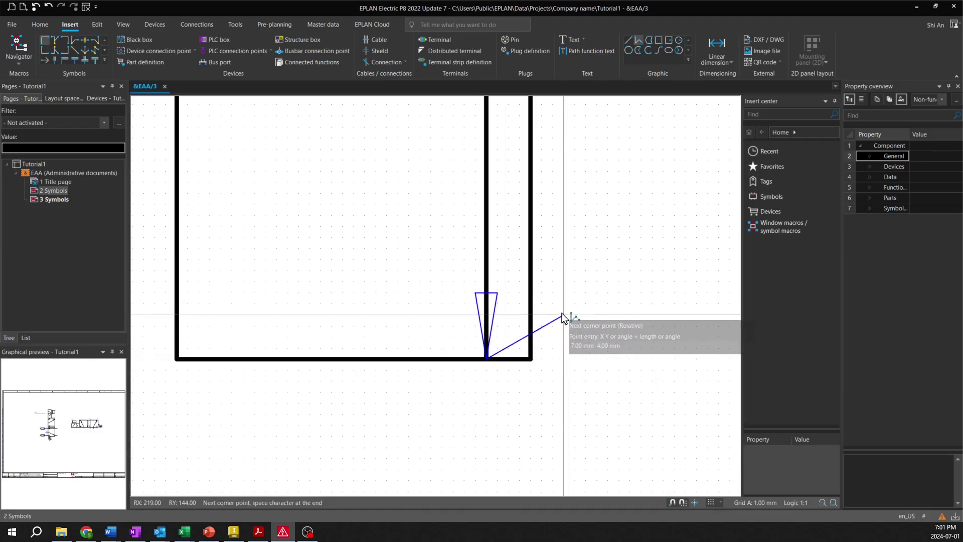
{"action": "scroll", "coordinate": [566, 318], "scroll_direction": "down", "scroll_amount": 1}
{"action": "right_click", "coordinate": [591, 282]}
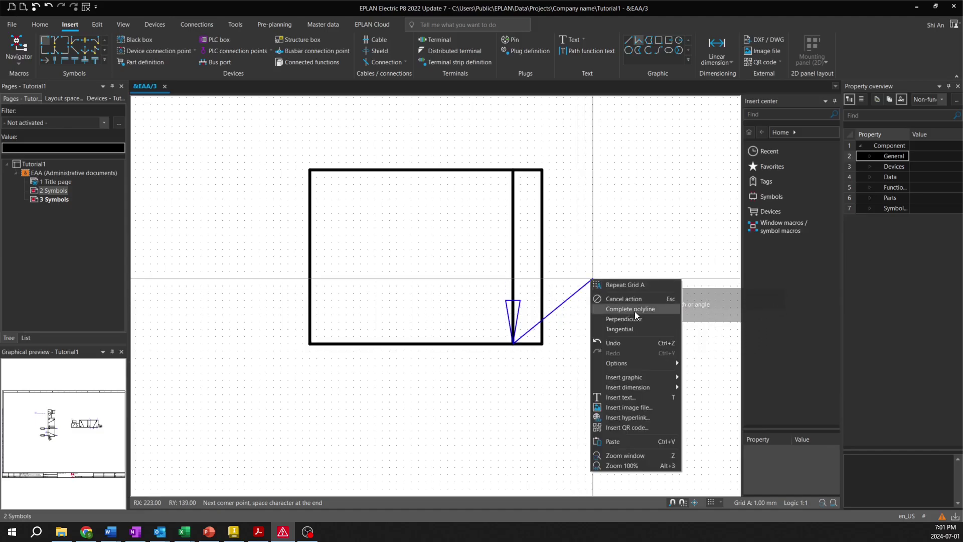
{"action": "left_click", "coordinate": [635, 312]}
On the 4.00 mm grid, draw a diagonal line from the middle of the rectangle's bottom edge to its top edge, 4 mm from the left corner
{"action": "left_click", "coordinate": [722, 503]}
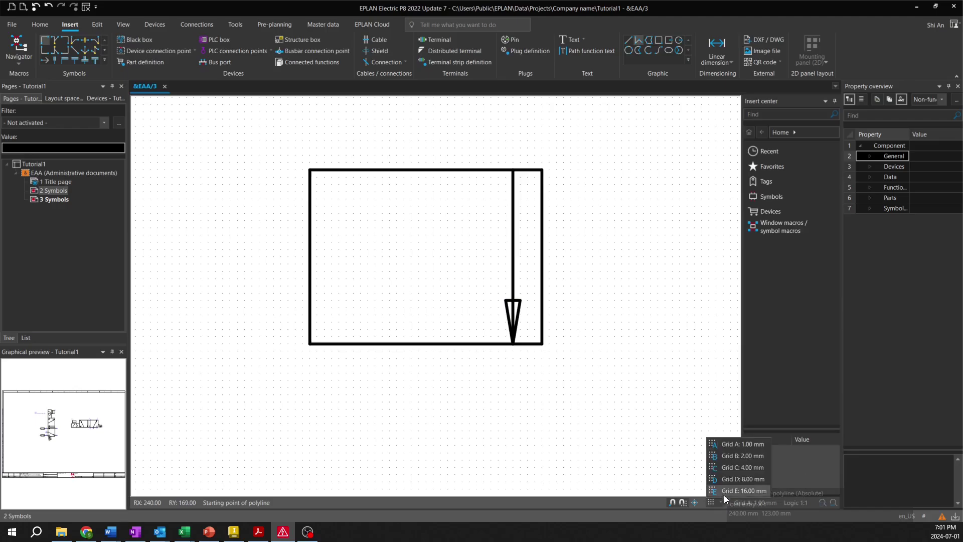
{"action": "left_click", "coordinate": [761, 467]}
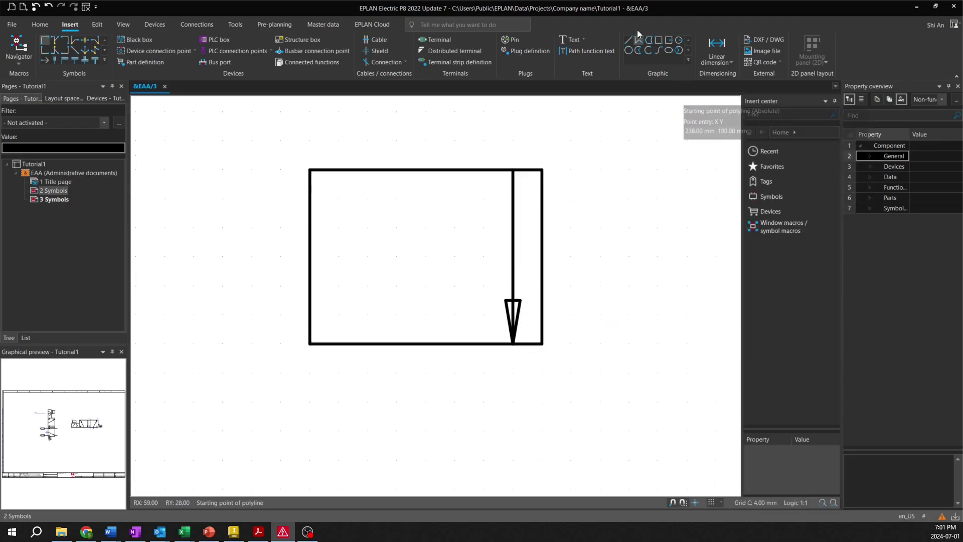
{"action": "left_click", "coordinate": [628, 40]}
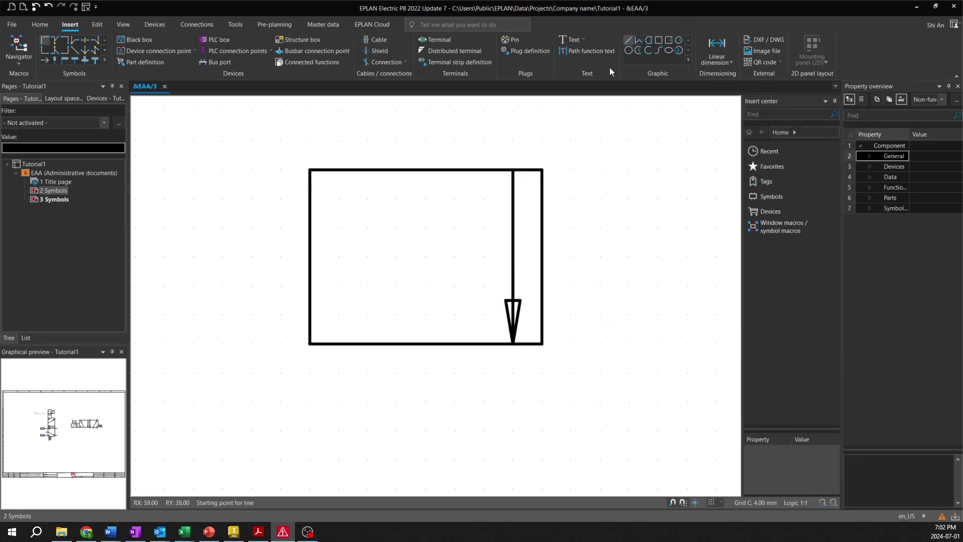
{"action": "left_click", "coordinate": [426, 344]}
{"action": "left_click", "coordinate": [340, 171]}
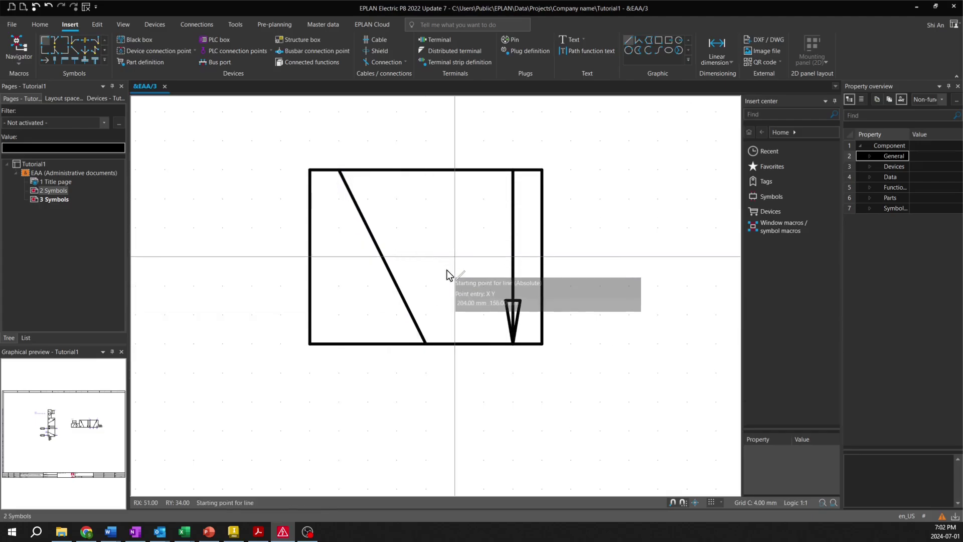
{"action": "right_click", "coordinate": [469, 290]}
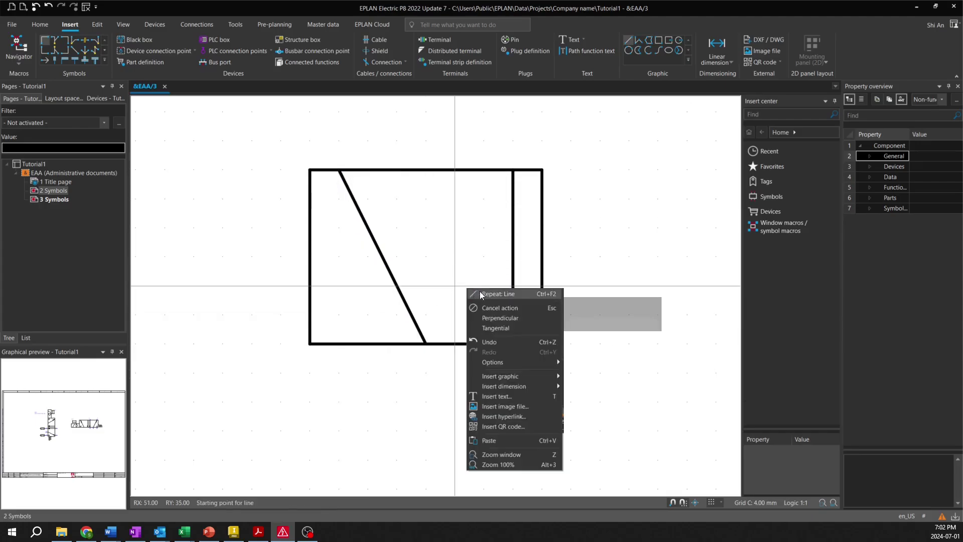
{"action": "left_click", "coordinate": [516, 305]}
Copy the arrowhead polyline and paste one copy inside the rectangle, beside the diagonal line
{"action": "scroll", "coordinate": [468, 281], "scroll_direction": "up", "scroll_amount": 1}
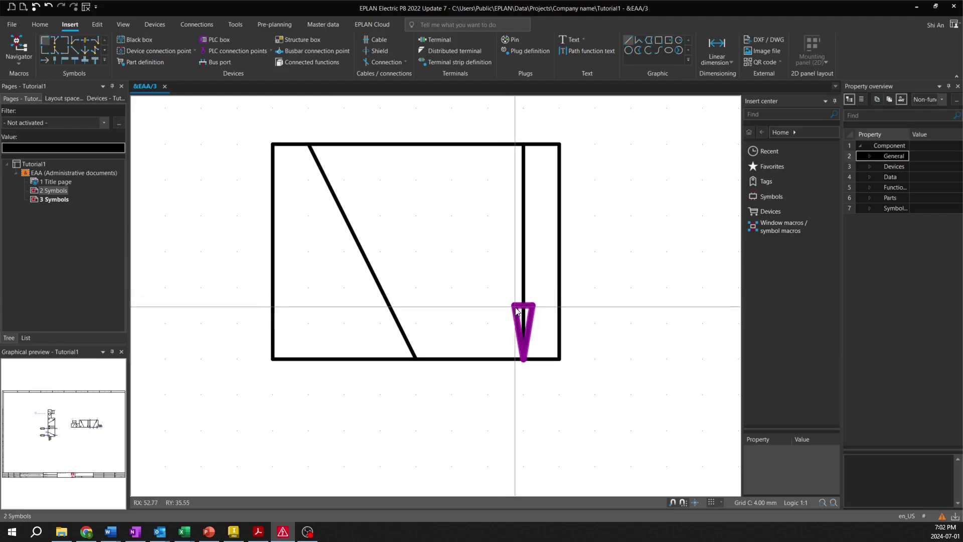
{"action": "right_click", "coordinate": [517, 311]}
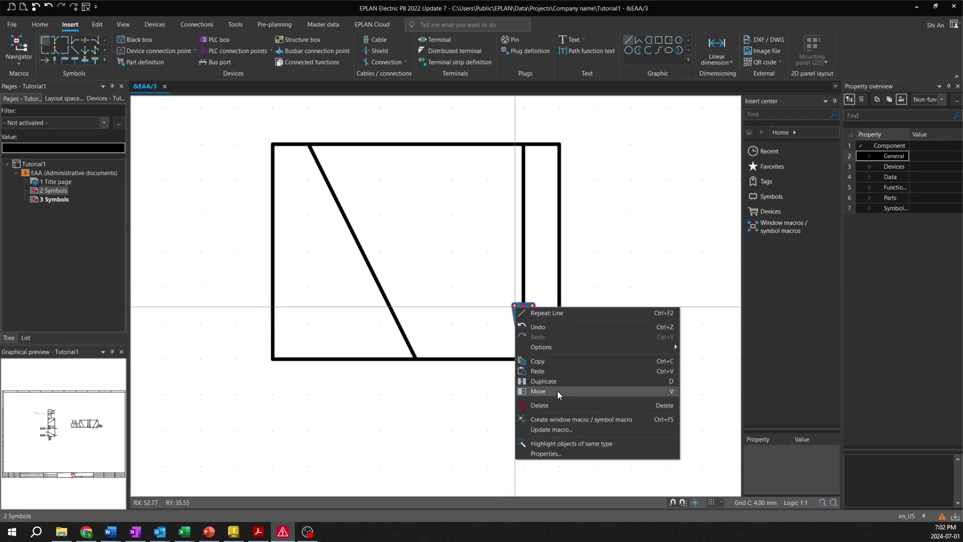
{"action": "left_click", "coordinate": [561, 362]}
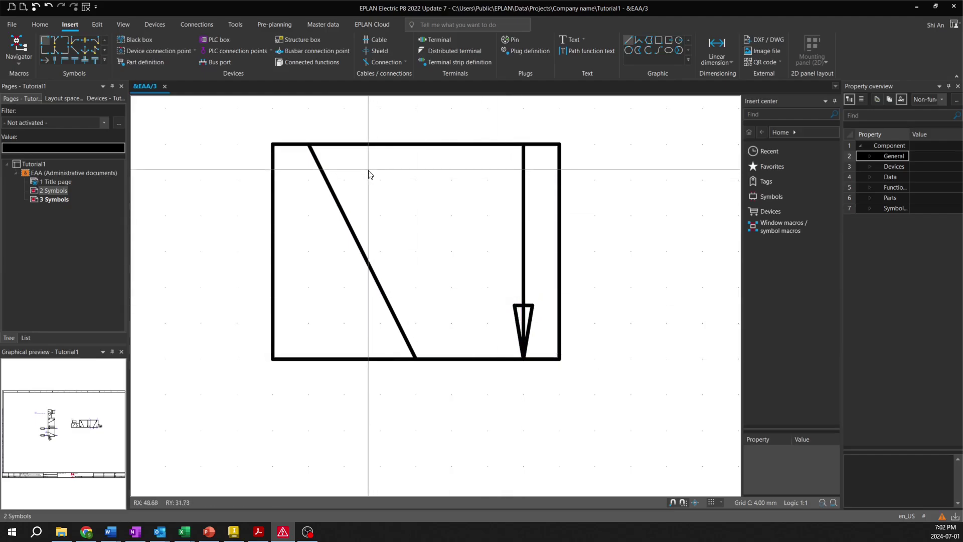
{"action": "right_click", "coordinate": [348, 167]}
{"action": "left_click", "coordinate": [382, 282]}
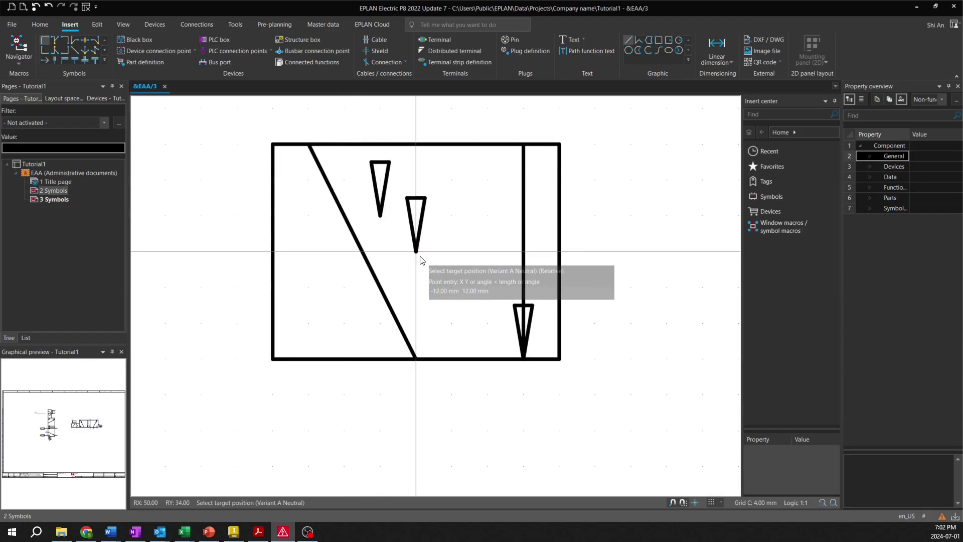
{"action": "right_click", "coordinate": [419, 252]}
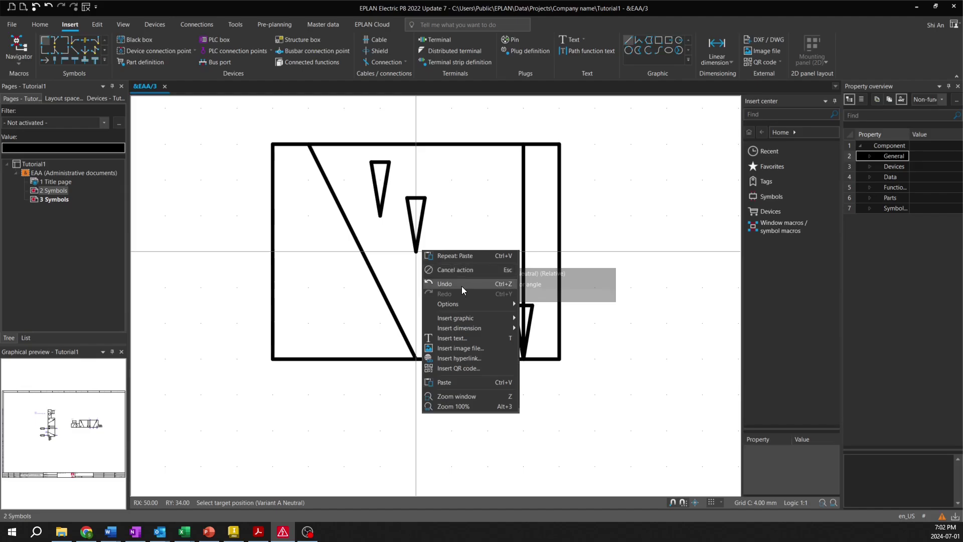
{"action": "left_click", "coordinate": [455, 270]}
{"action": "middle_click_drag", "start_coordinate": [284, 137], "coordinate": [296, 160]}
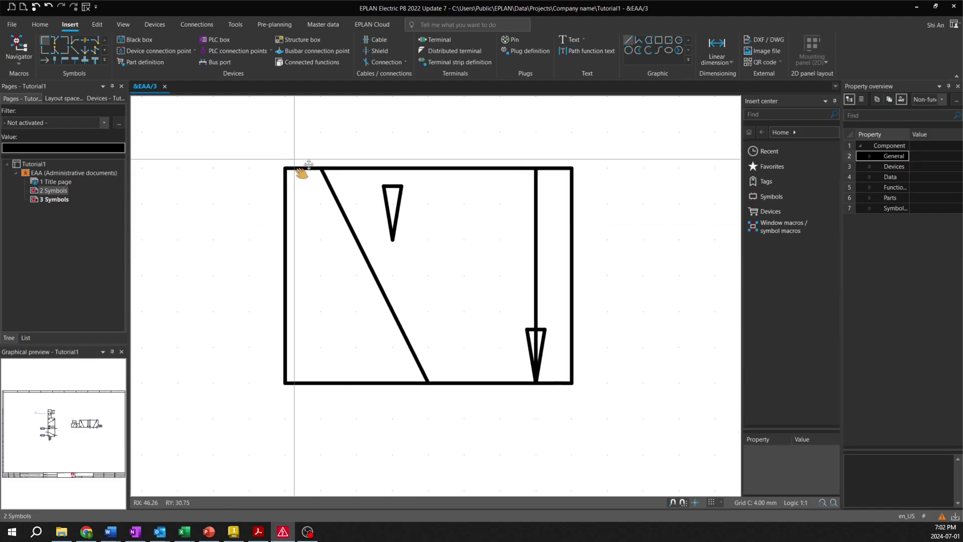
Move the copied arrowhead so its tip sits on the upper end of the diagonal line
{"action": "left_click", "coordinate": [97, 25]}
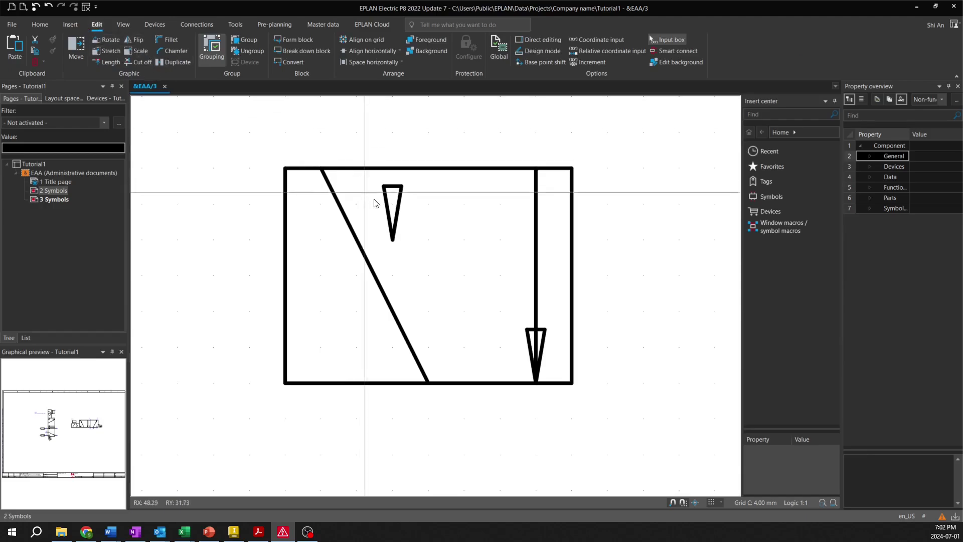
{"action": "left_click", "coordinate": [389, 215]}
{"action": "left_click_drag", "start_coordinate": [396, 230], "coordinate": [337, 159]}
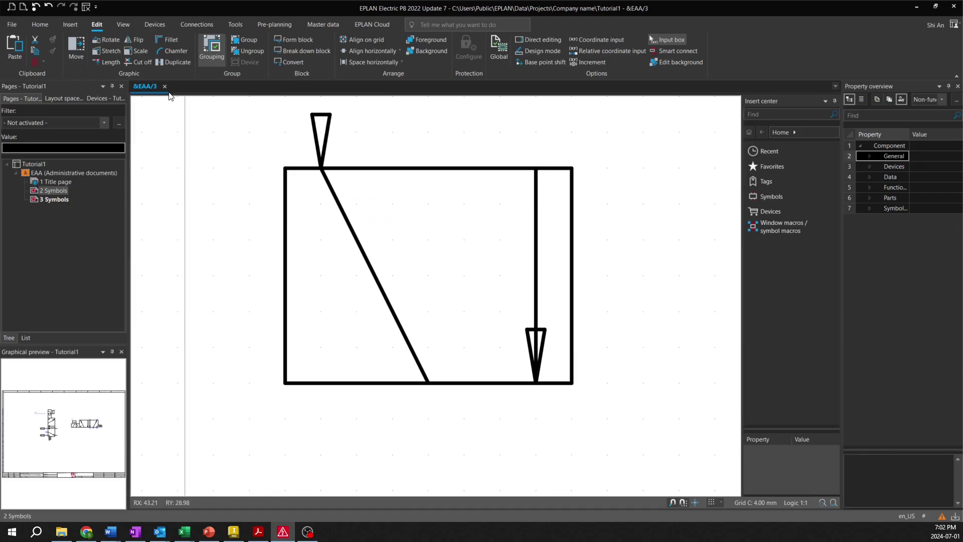
Rotate the copied arrowhead about its tip so it lies along the diagonal line inside the rectangle
{"action": "left_click", "coordinate": [329, 139]}
{"action": "scroll", "coordinate": [338, 145], "scroll_direction": "up", "scroll_amount": 2}
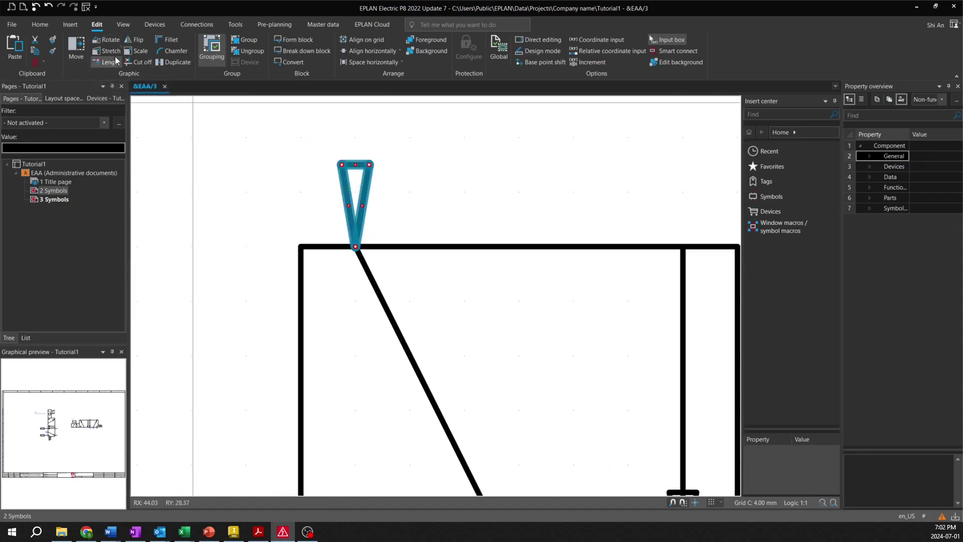
{"action": "left_click", "coordinate": [107, 43]}
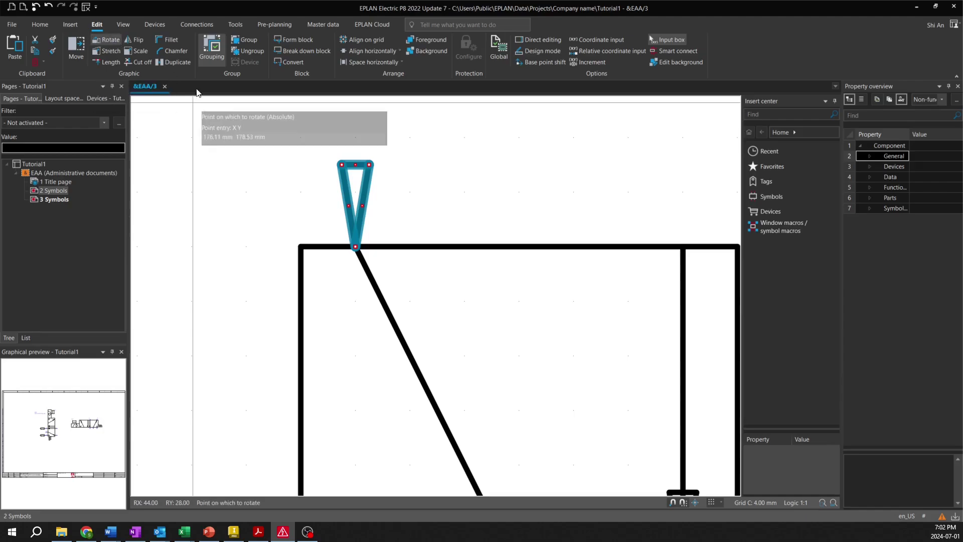
{"action": "left_click", "coordinate": [355, 248]}
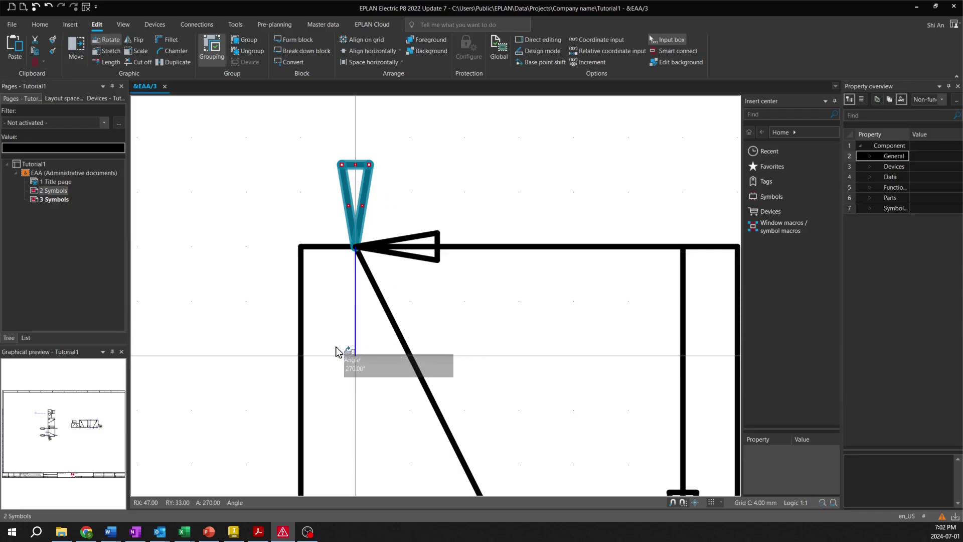
{"action": "left_click", "coordinate": [232, 328]}
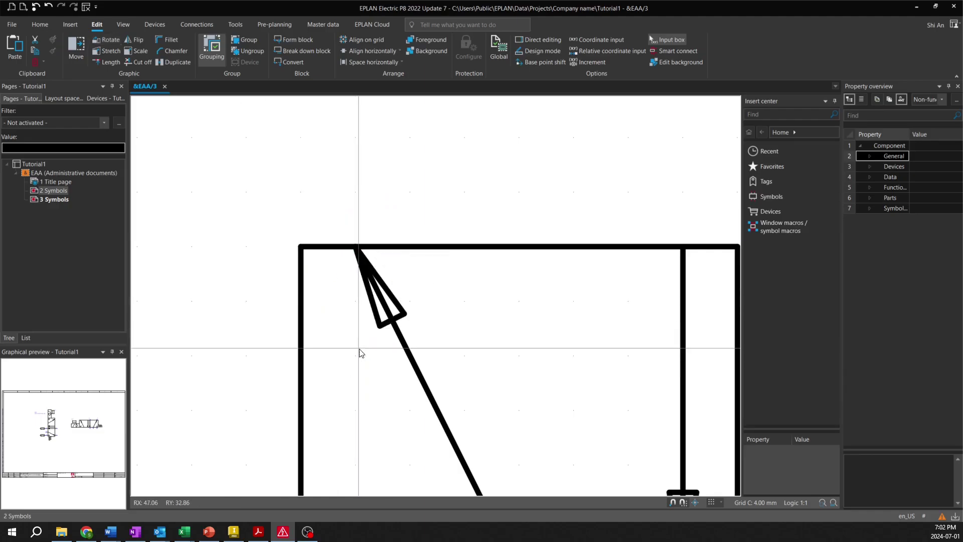
Draw a 4 mm vertical line upward from the rectangle's bottom edge, 4 mm in from its left edge
{"action": "scroll", "coordinate": [353, 341], "scroll_direction": "down", "scroll_amount": 3}
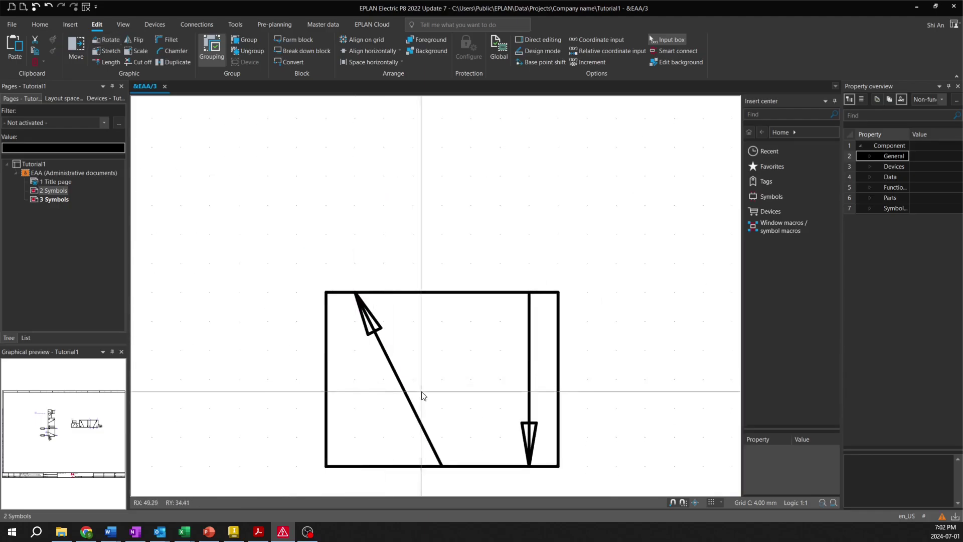
{"action": "middle_click_drag", "start_coordinate": [422, 392], "coordinate": [437, 297]}
{"action": "scroll", "coordinate": [372, 340], "scroll_direction": "up", "scroll_amount": 2}
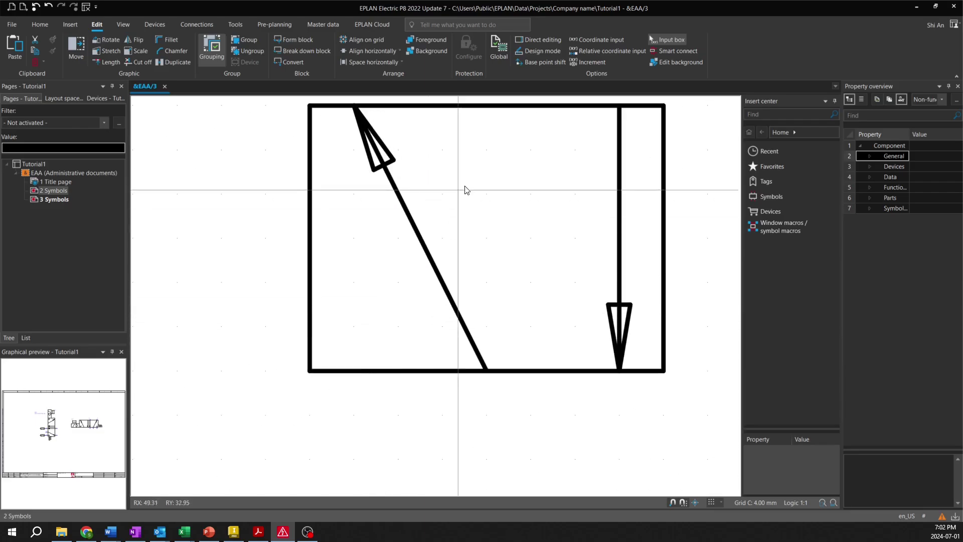
{"action": "left_click", "coordinate": [76, 26]}
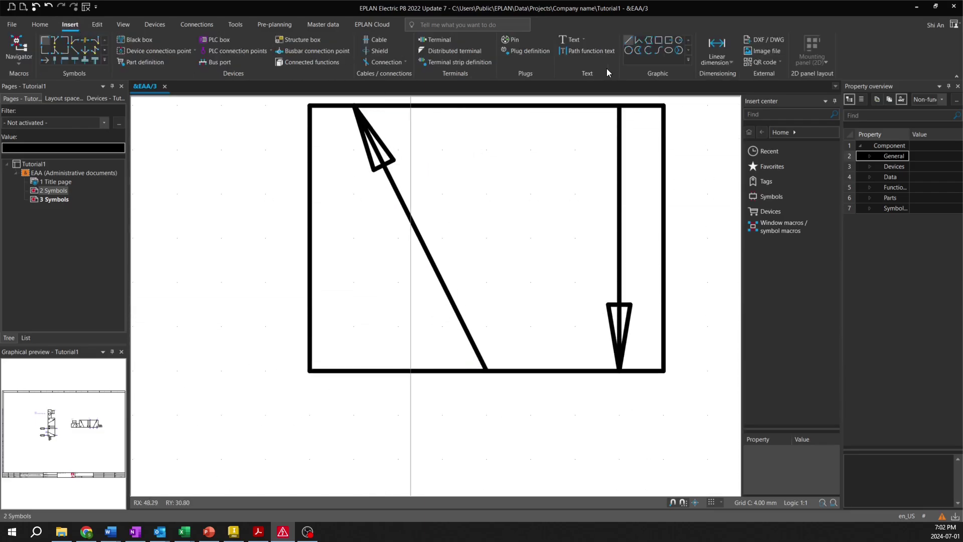
{"action": "left_click", "coordinate": [628, 40]}
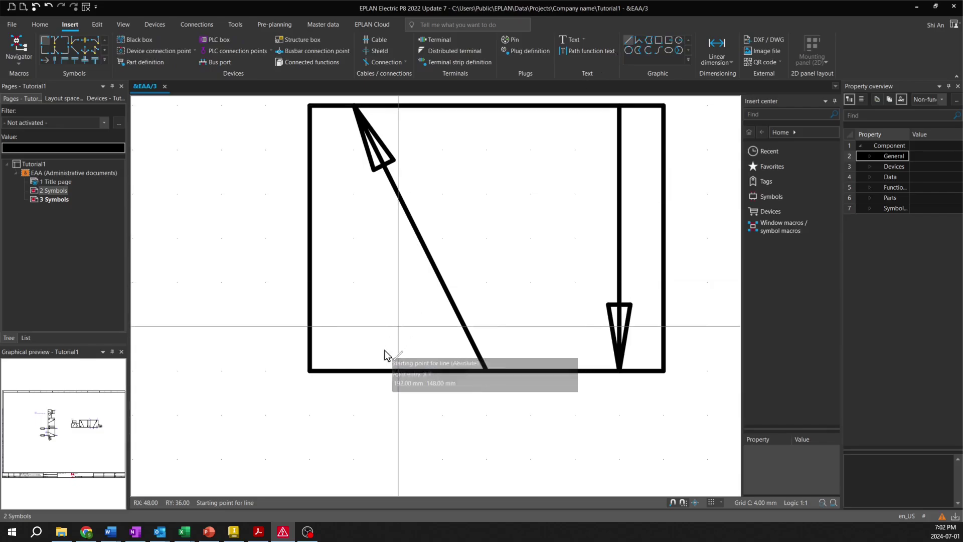
{"action": "left_click", "coordinate": [354, 370]}
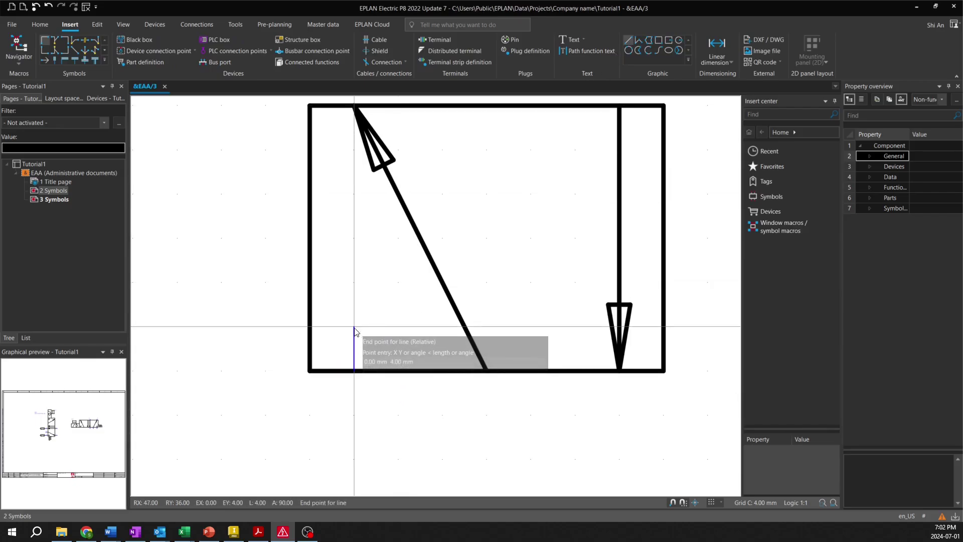
{"action": "left_click", "coordinate": [355, 327]}
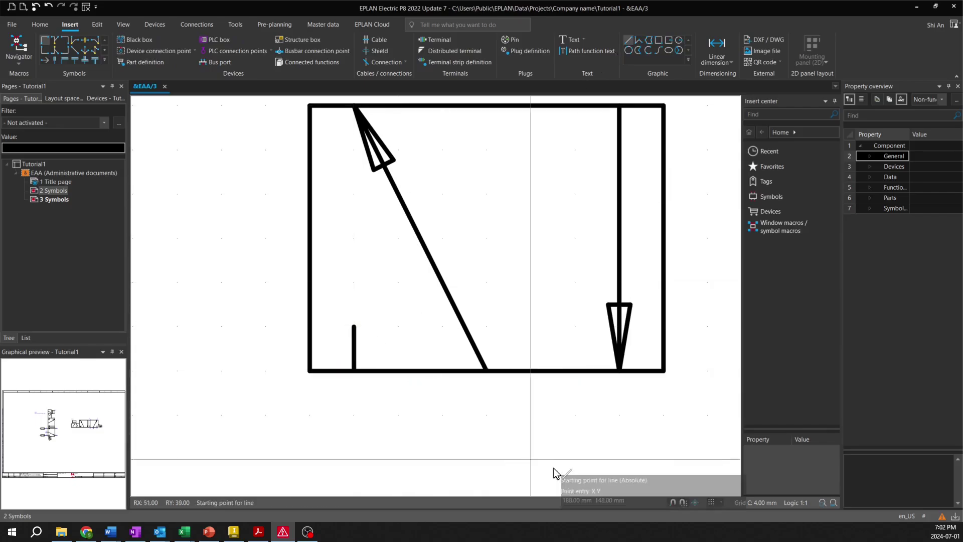
Set the grid to 2 mm and draw a 4 mm horizontal line centred on the short vertical line's upper end, forming a T
{"action": "left_click", "coordinate": [723, 504]}
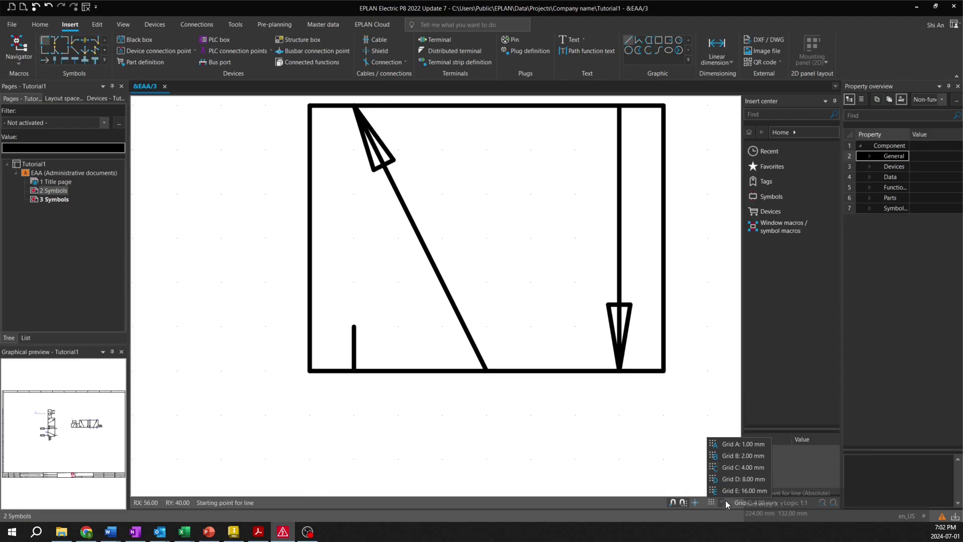
{"action": "left_click", "coordinate": [753, 458]}
{"action": "left_click", "coordinate": [331, 327]}
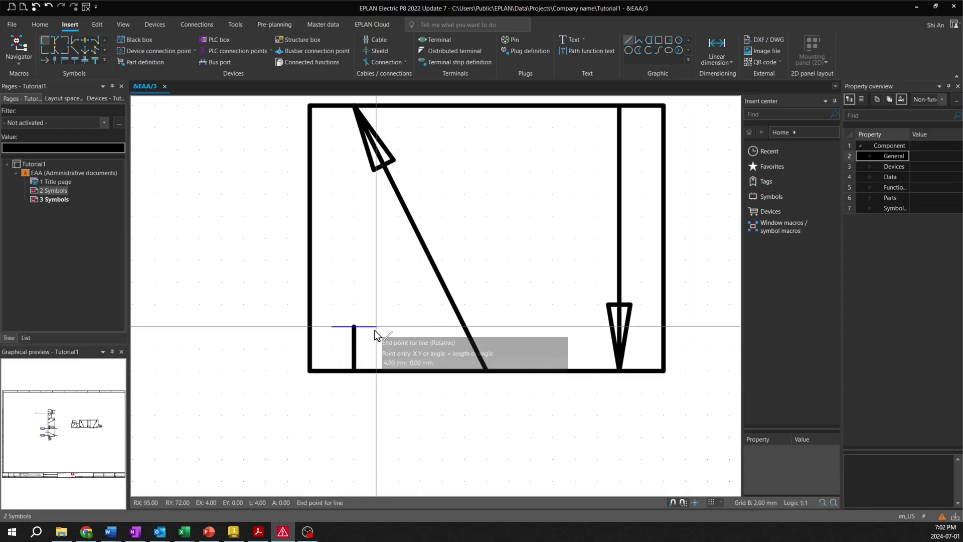
{"action": "left_click", "coordinate": [374, 327]}
{"action": "scroll", "coordinate": [374, 347], "scroll_direction": "down", "scroll_amount": 3}
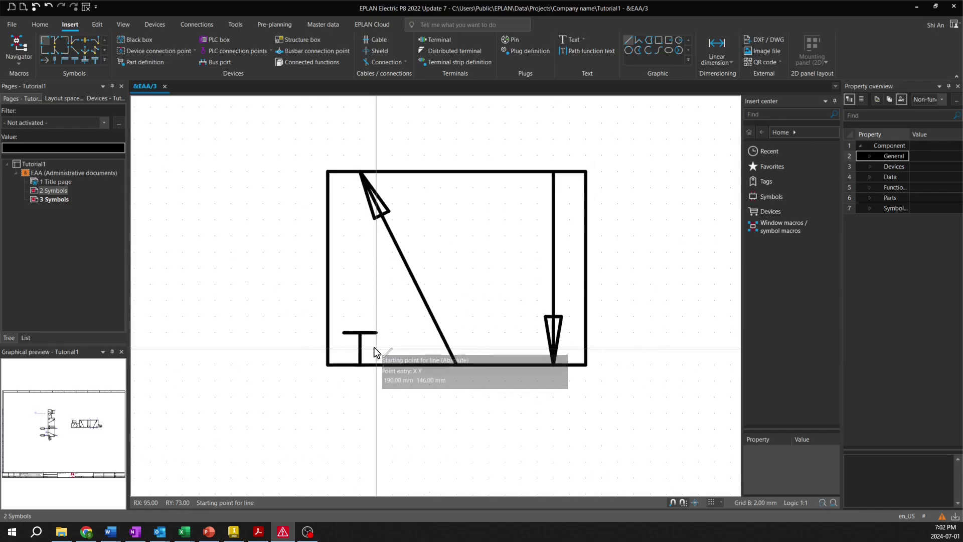
{"action": "scroll", "coordinate": [381, 354], "scroll_direction": "up", "scroll_amount": 1}
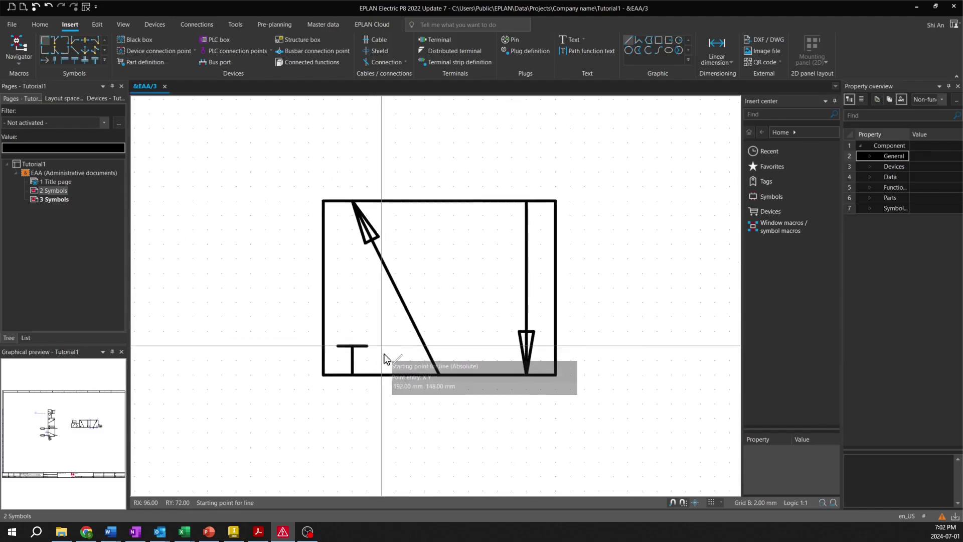
{"action": "right_click", "coordinate": [385, 358]}
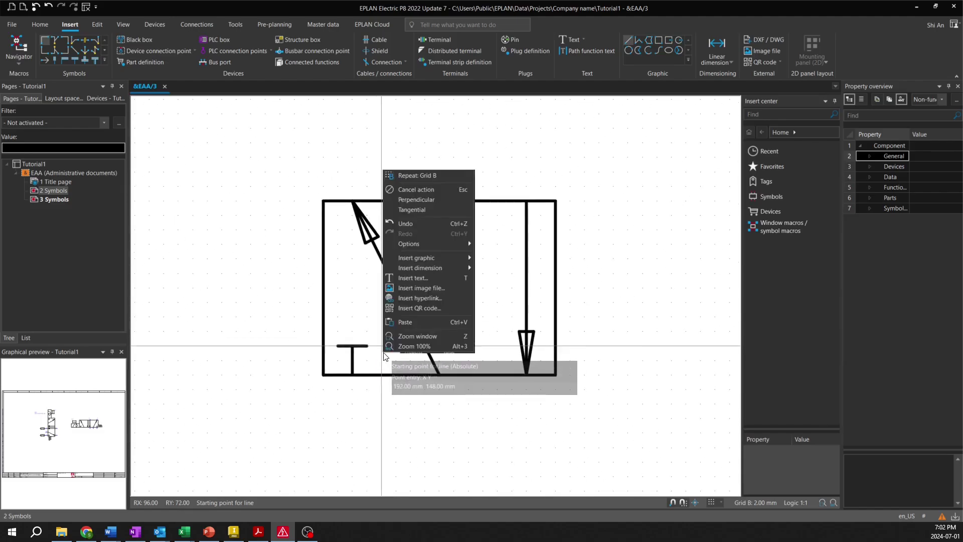
{"action": "left_click", "coordinate": [435, 191]}
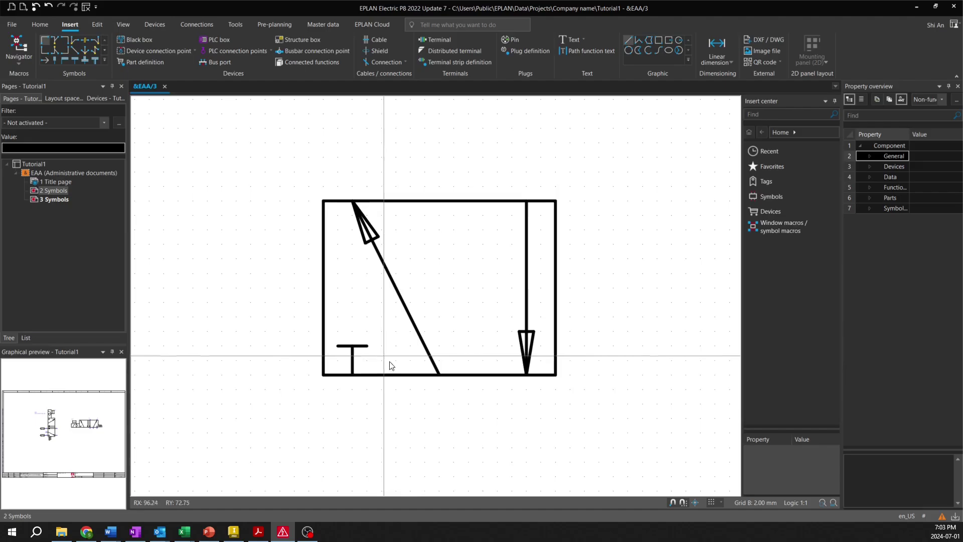
Switch to Chrome to examine the Festo solenoid valve's reference symbol and return to EPLAN
{"action": "left_click", "coordinate": [835, 502]}
{"action": "scroll", "coordinate": [406, 293], "scroll_direction": "up", "scroll_amount": 2}
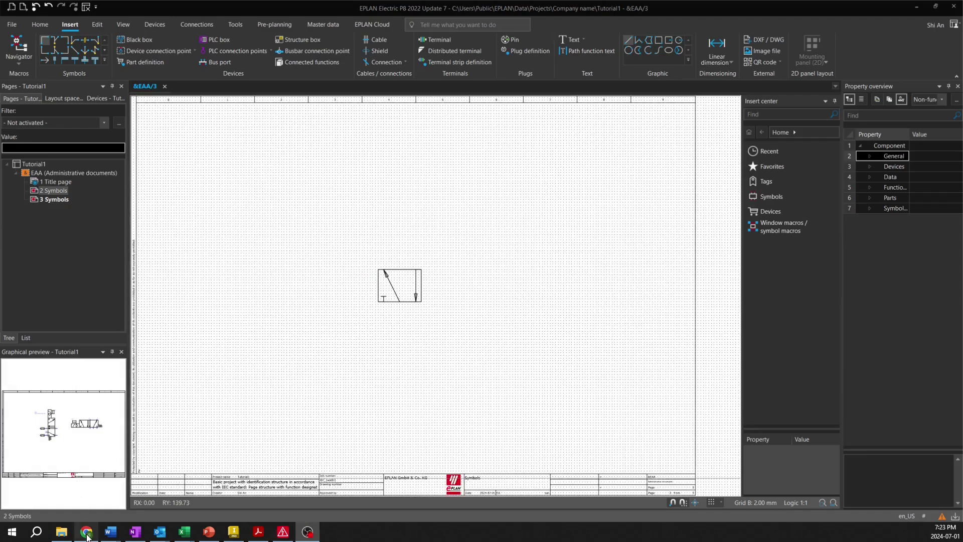
{"action": "left_click", "coordinate": [86, 532]}
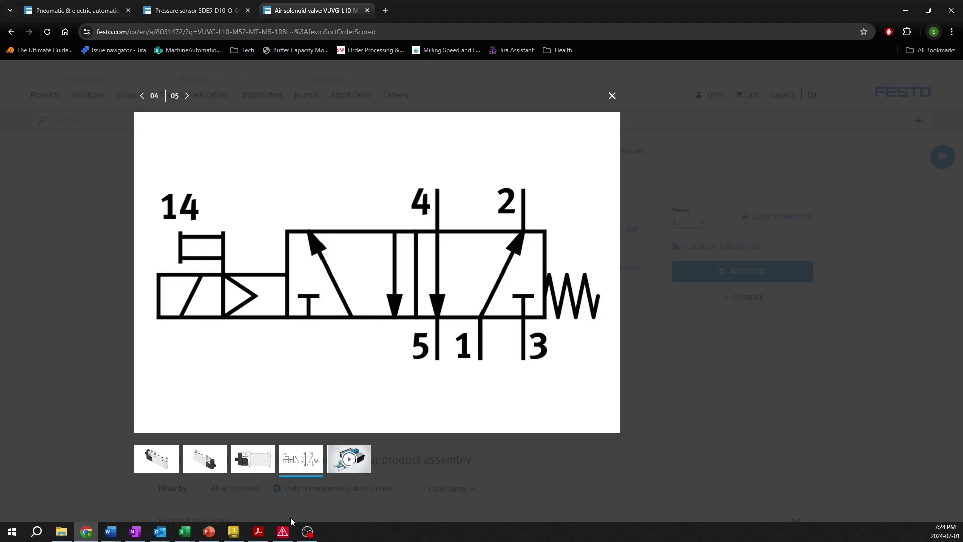
{"action": "left_click", "coordinate": [288, 535]}
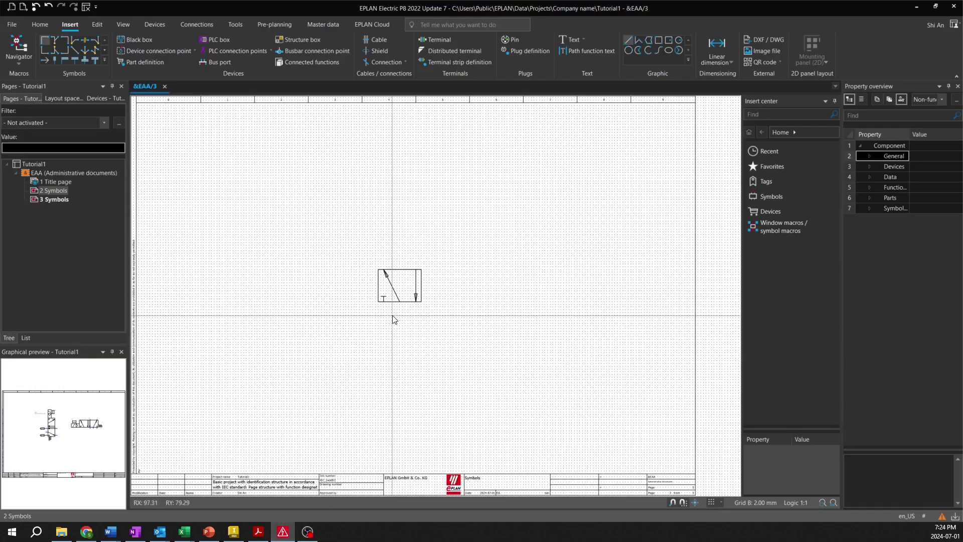
Copy the entire rectangle with its arrows and T and paste one copy level with it, 40 mm to the right
{"action": "scroll", "coordinate": [400, 287], "scroll_direction": "up", "scroll_amount": 5}
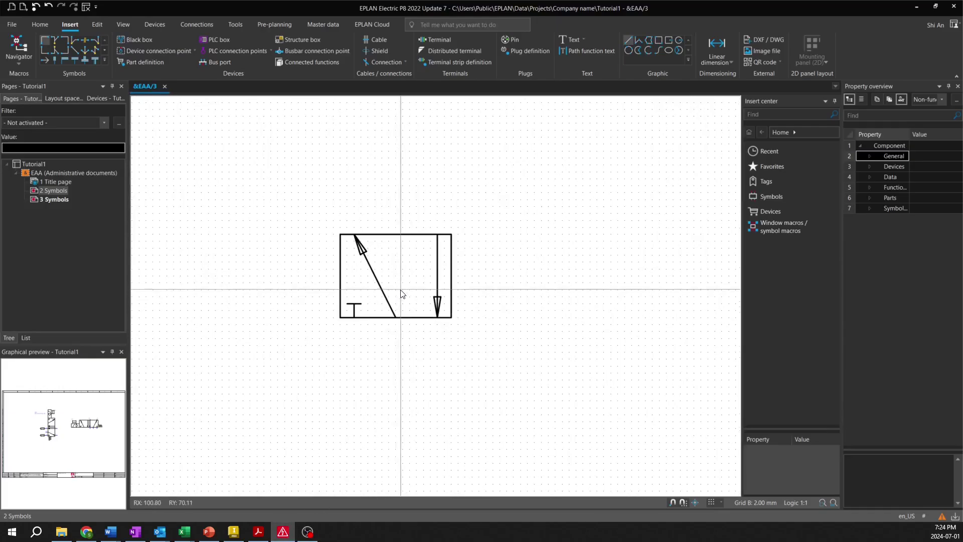
{"action": "left_click_drag", "start_coordinate": [314, 210], "coordinate": [458, 340]}
{"action": "right_click", "coordinate": [425, 318]}
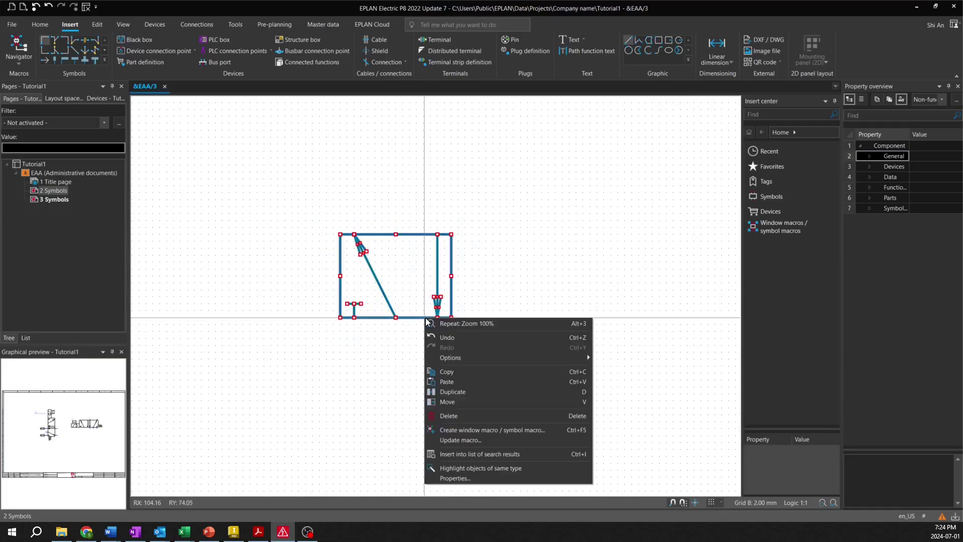
{"action": "left_click", "coordinate": [453, 372]}
{"action": "right_click", "coordinate": [508, 271]}
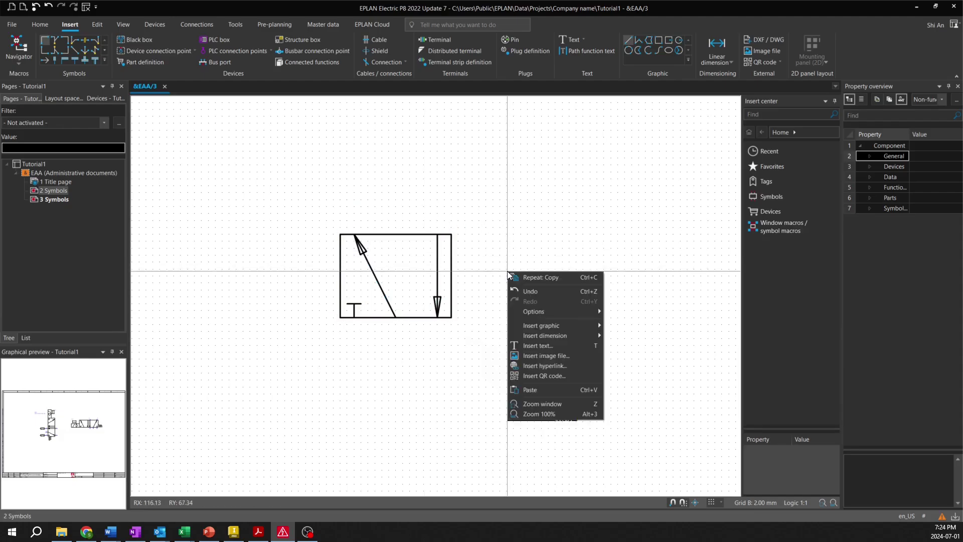
{"action": "left_click", "coordinate": [546, 390]}
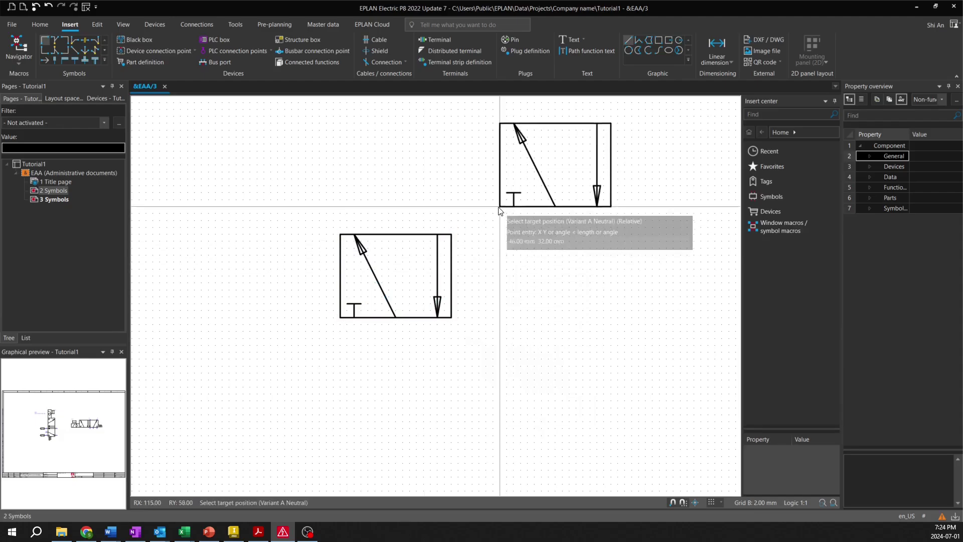
{"action": "left_click", "coordinate": [479, 318]}
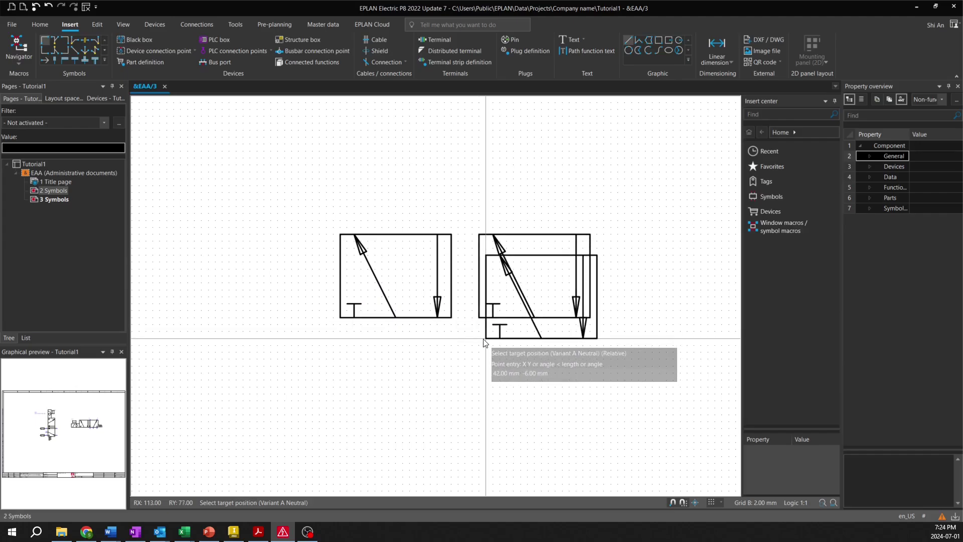
{"action": "right_click", "coordinate": [415, 216]}
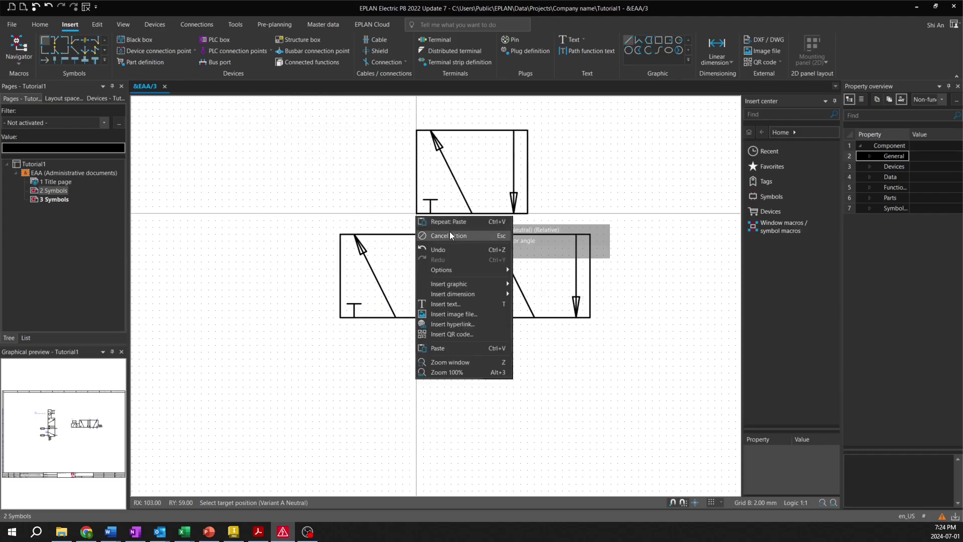
{"action": "left_click", "coordinate": [450, 234]}
Flip the pasted rectangle and its contents about a vertical mirror axis along its right edge
{"action": "middle_click_drag", "start_coordinate": [493, 250], "coordinate": [387, 251]}
{"action": "scroll", "coordinate": [387, 250], "scroll_direction": "up", "scroll_amount": 2}
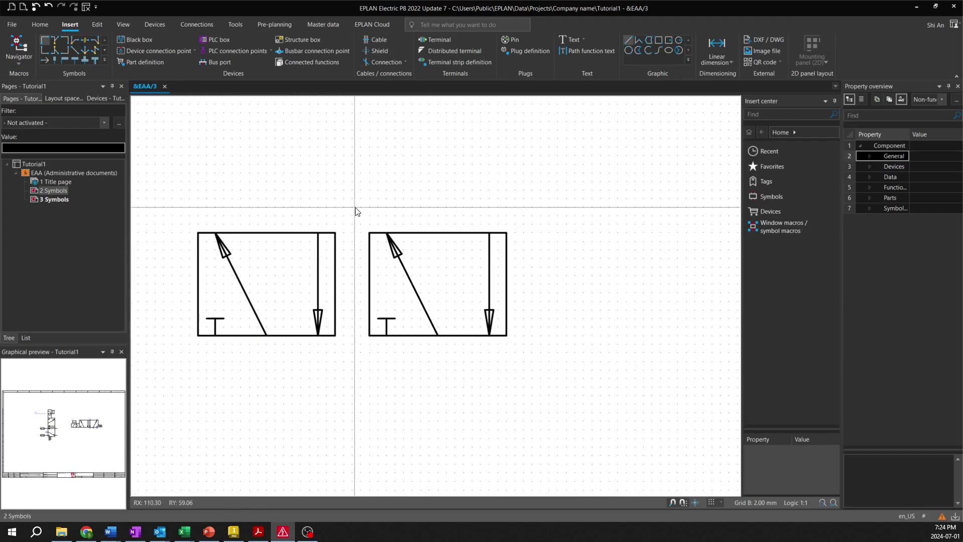
{"action": "left_click_drag", "start_coordinate": [357, 208], "coordinate": [521, 359]}
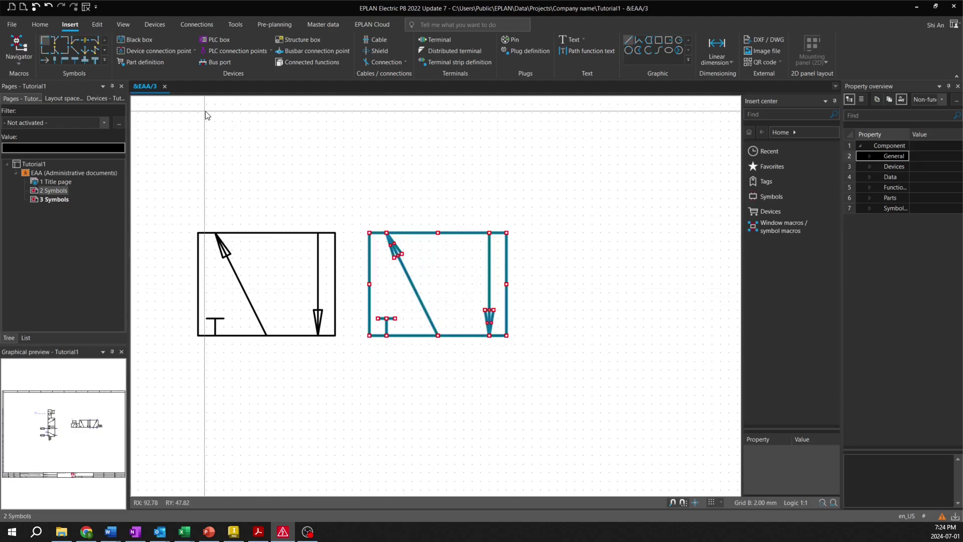
{"action": "left_click", "coordinate": [98, 26]}
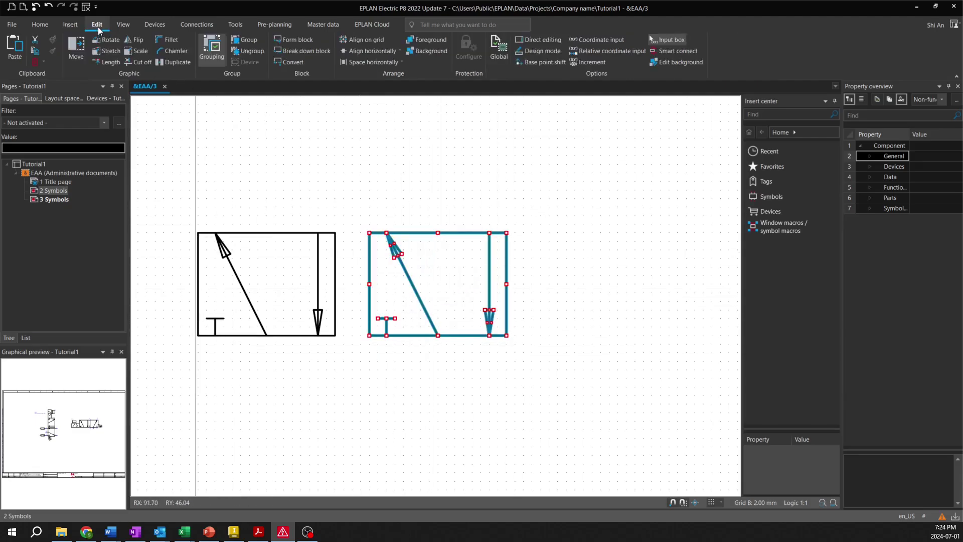
{"action": "left_click", "coordinate": [134, 39]}
{"action": "left_click", "coordinate": [506, 234]}
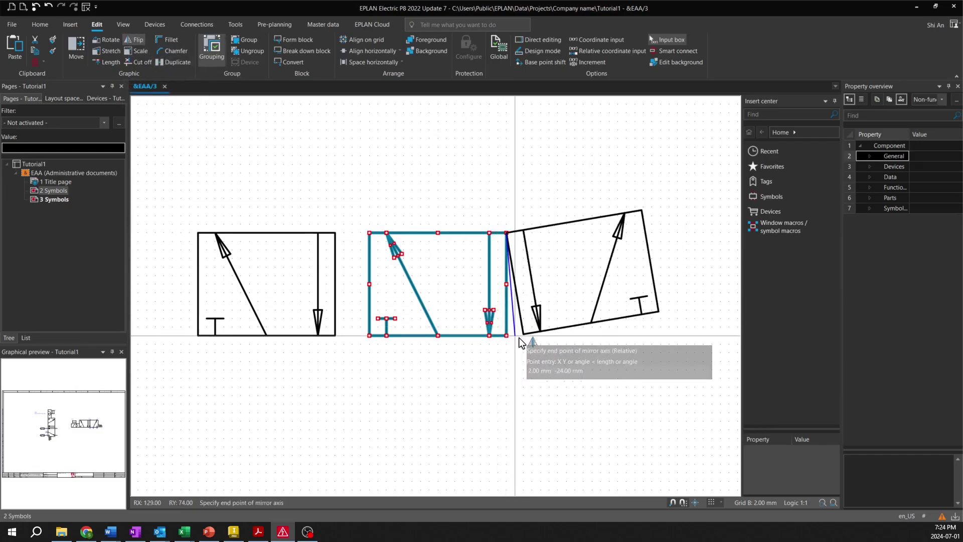
{"action": "left_click", "coordinate": [508, 337]}
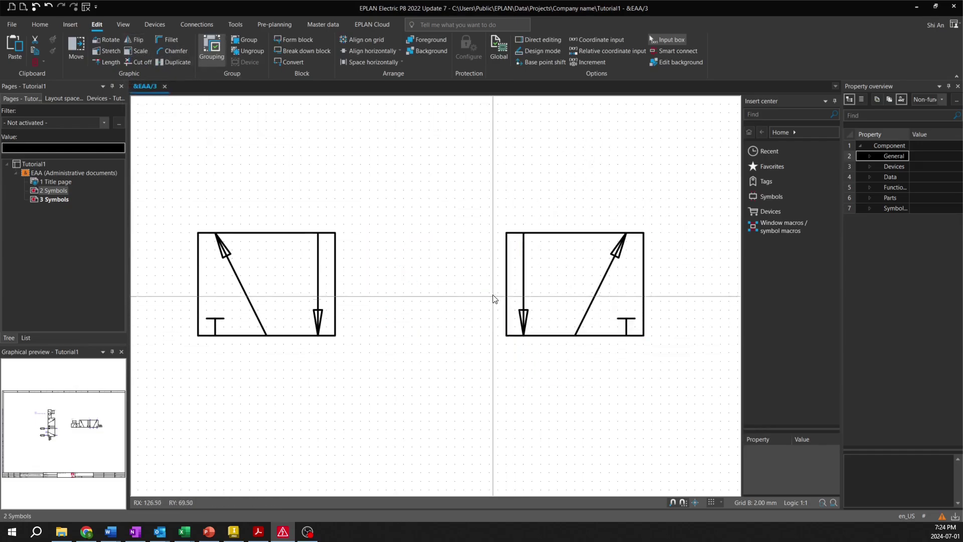
Move the mirrored rectangle and its contents against the original rectangle so the two share one vertical edge
{"action": "left_click_drag", "start_coordinate": [492, 203], "coordinate": [663, 357]}
{"action": "left_click_drag", "start_coordinate": [615, 334], "coordinate": [454, 341]}
{"action": "scroll", "coordinate": [531, 370], "scroll_direction": "up", "scroll_amount": 2}
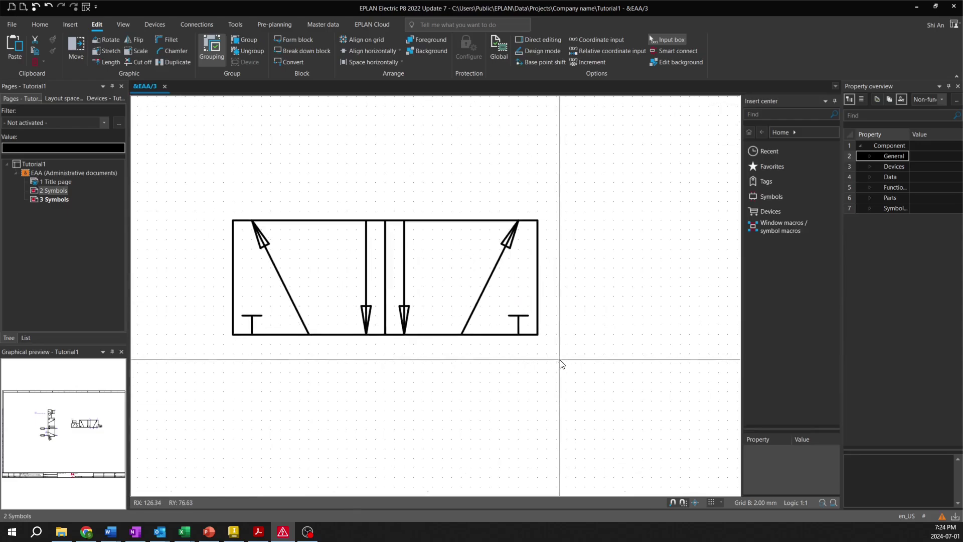
{"action": "left_click", "coordinate": [834, 502]}
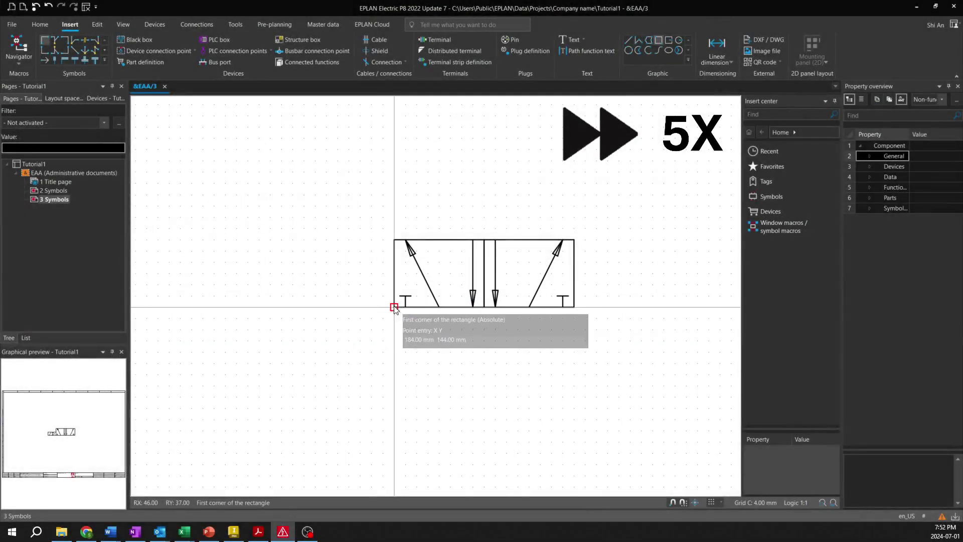
Draw a 28 by 12 mm rectangle leftward from the valve body's lower-left corner, with a diagonal line from its bottom edge to its top edge
{"action": "left_click", "coordinate": [395, 307]}
{"action": "scroll", "coordinate": [328, 285], "scroll_direction": "up", "scroll_amount": 1}
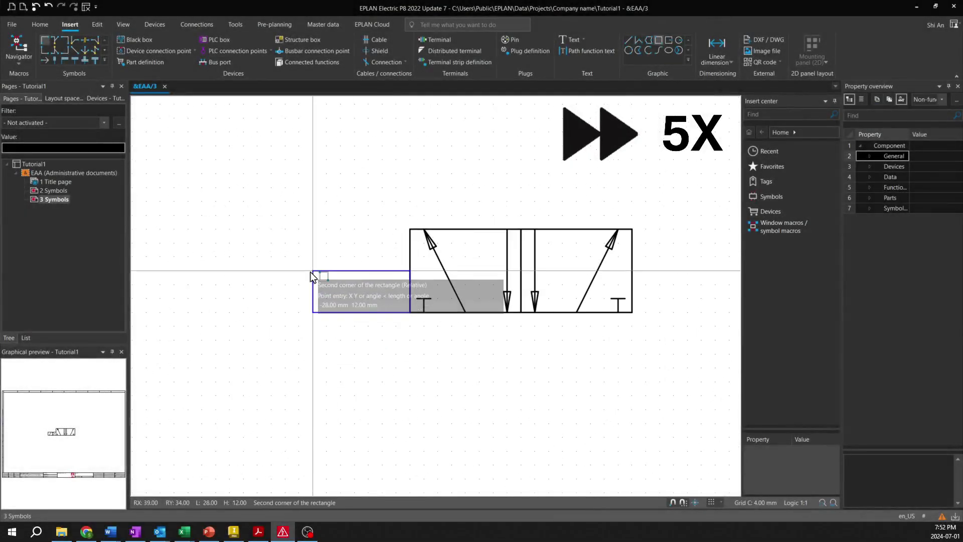
{"action": "left_click", "coordinate": [313, 271]}
{"action": "left_click", "coordinate": [629, 40]}
{"action": "left_click", "coordinate": [327, 312]}
{"action": "left_click", "coordinate": [355, 271]}
Draw a triangular polyline in the actuator rectangle with a 12 mm vertical side and its tip pointing toward the valve body
{"action": "left_click", "coordinate": [639, 40]}
{"action": "scroll", "coordinate": [368, 286], "scroll_direction": "up", "scroll_amount": 1}
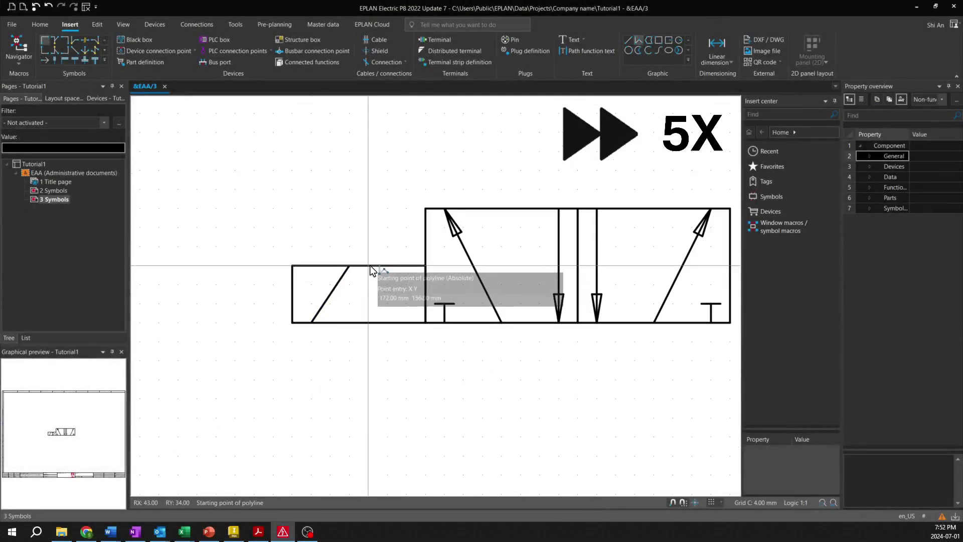
{"action": "left_click", "coordinate": [368, 264]}
{"action": "left_click", "coordinate": [369, 323]}
{"action": "left_click", "coordinate": [396, 294]}
{"action": "right_click", "coordinate": [394, 226]}
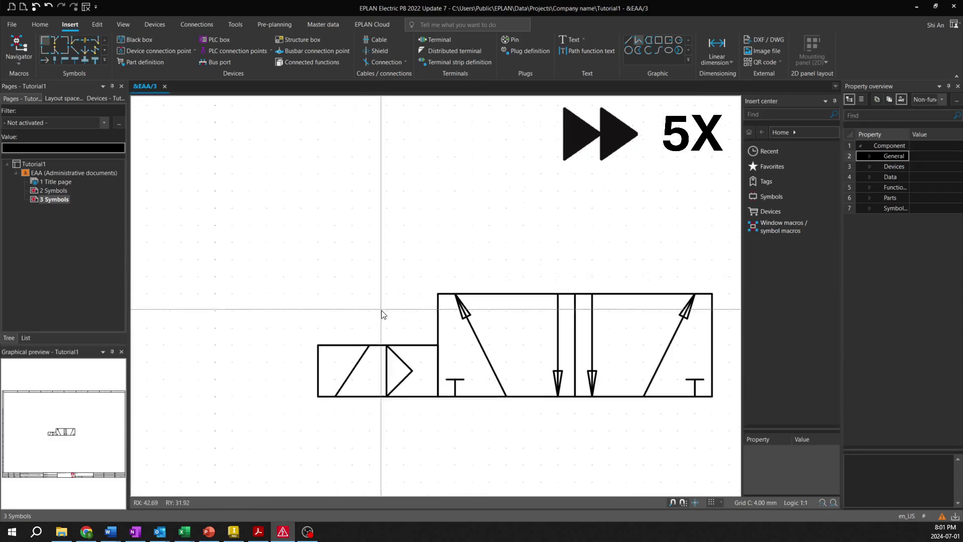
Draw a vertical line about 12 mm upward from the triangle's upper corner and set the grid to 1 mm
{"action": "left_click", "coordinate": [628, 40]}
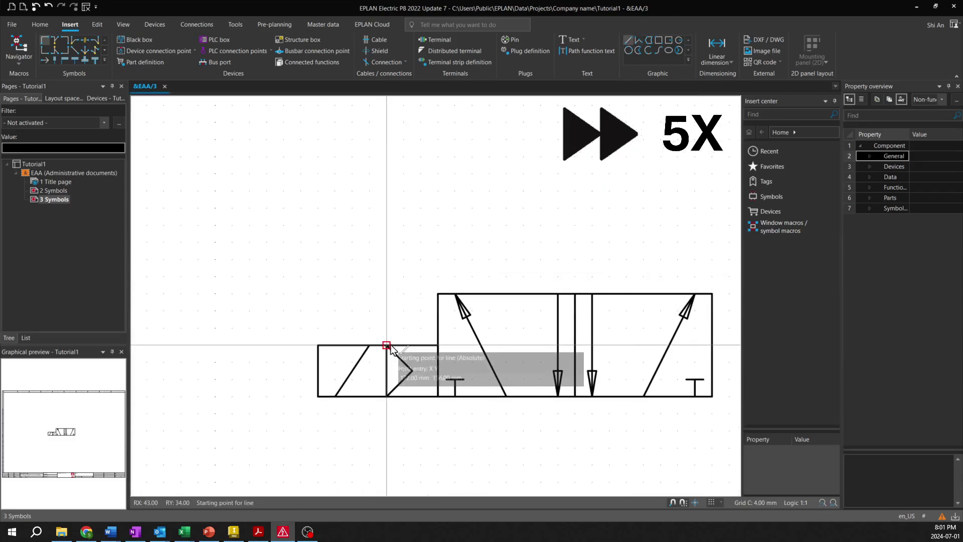
{"action": "left_click", "coordinate": [387, 345]}
{"action": "left_click", "coordinate": [721, 502]}
{"action": "left_click", "coordinate": [734, 450]}
{"action": "left_click", "coordinate": [387, 295]}
Draw two 12 mm horizontal lines leftward from the upright line and a vertical line about 9 mm long across their left ends
{"action": "scroll", "coordinate": [386, 298], "scroll_direction": "up", "scroll_amount": 2}
{"action": "left_click", "coordinate": [393, 295]}
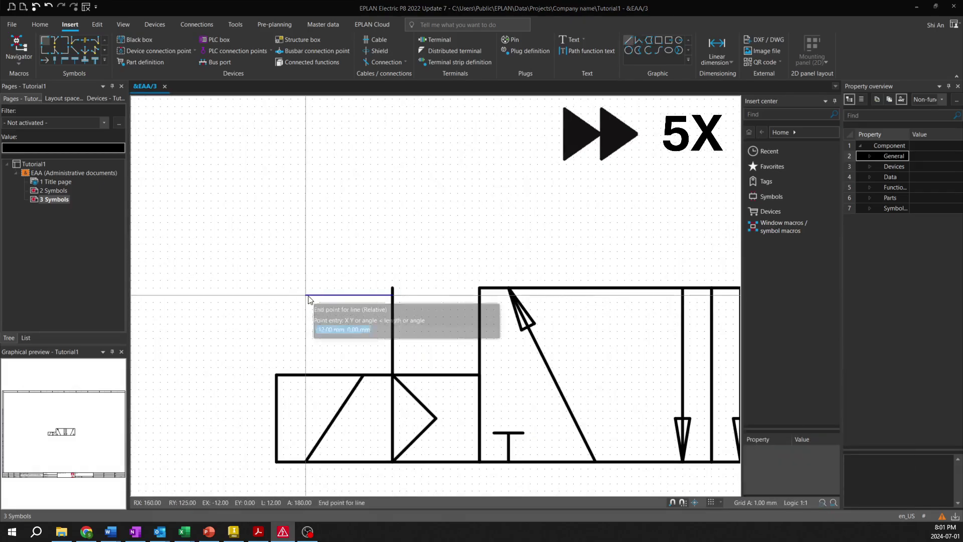
{"action": "left_click", "coordinate": [306, 295]}
{"action": "left_click", "coordinate": [393, 345]}
{"action": "left_click", "coordinate": [306, 346]}
{"action": "left_click", "coordinate": [305, 288]}
{"action": "left_click", "coordinate": [305, 353]}
On a 2 mm grid, draw the spring's zigzag polyline from the valve body's right edge, with three peaks and strokes about 10 mm high
{"action": "scroll", "coordinate": [360, 359], "scroll_direction": "down", "scroll_amount": 2}
{"action": "middle_click_drag", "start_coordinate": [523, 382], "coordinate": [448, 369]}
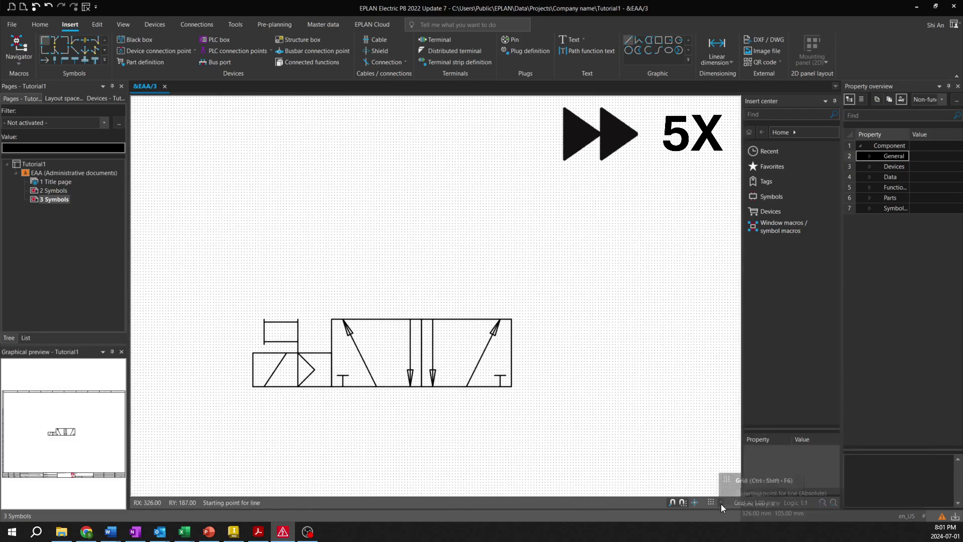
{"action": "left_click", "coordinate": [722, 502]}
{"action": "left_click", "coordinate": [734, 459]}
{"action": "left_click", "coordinate": [638, 40]}
{"action": "scroll", "coordinate": [557, 375], "scroll_direction": "up", "scroll_amount": 1}
{"action": "middle_click_drag", "start_coordinate": [529, 380], "coordinate": [430, 367]}
{"action": "scroll", "coordinate": [428, 366], "scroll_direction": "up", "scroll_amount": 1}
{"action": "left_click", "coordinate": [384, 352]}
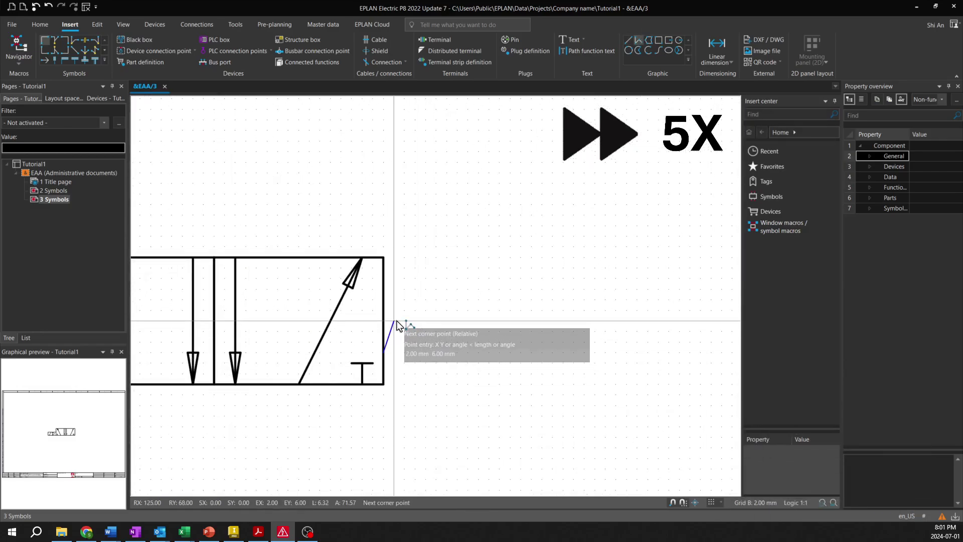
{"action": "left_click", "coordinate": [395, 321]}
{"action": "left_click", "coordinate": [405, 373]}
{"action": "left_click", "coordinate": [416, 321]}
{"action": "left_click", "coordinate": [426, 374]}
{"action": "left_click", "coordinate": [437, 321]}
{"action": "left_click", "coordinate": [447, 374]}
Set the grid to 1 mm and finish the spring polyline with a short upward stroke ending at the zigzag's mid-height
{"action": "left_click", "coordinate": [722, 502]}
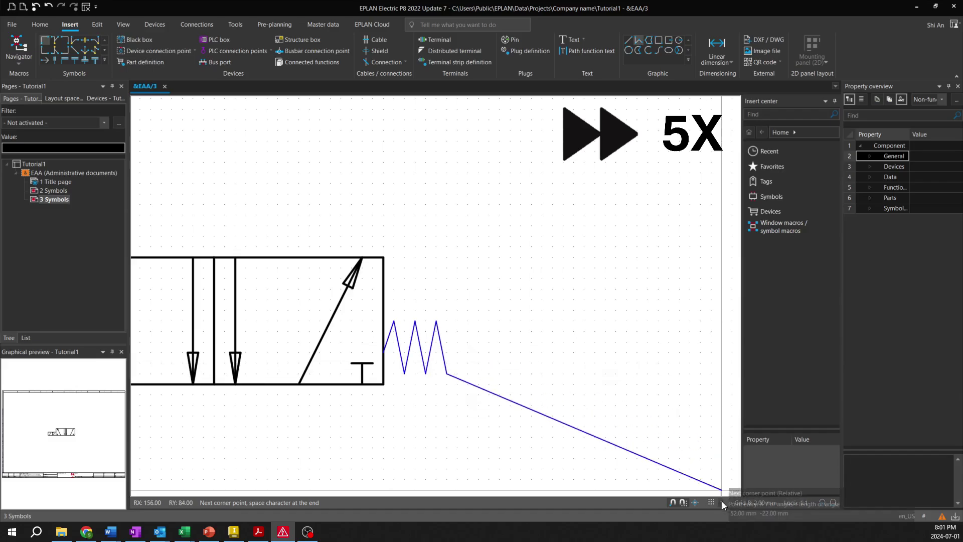
{"action": "left_click", "coordinate": [734, 449]}
{"action": "left_click", "coordinate": [453, 348]}
{"action": "right_click", "coordinate": [490, 354]}
{"action": "left_click", "coordinate": [510, 190]}
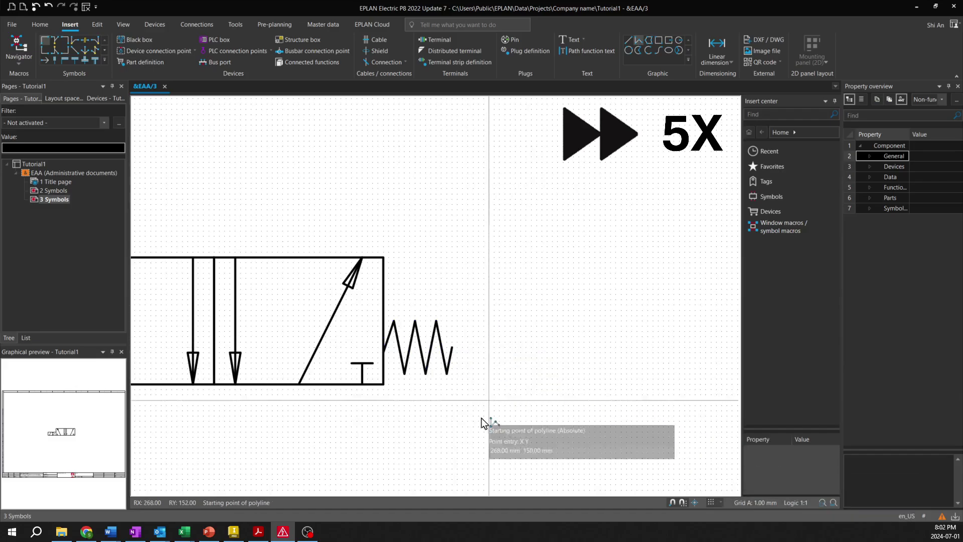
{"action": "right_click", "coordinate": [515, 390]}
{"action": "left_click", "coordinate": [540, 215]}
{"action": "left_click", "coordinate": [833, 503]}
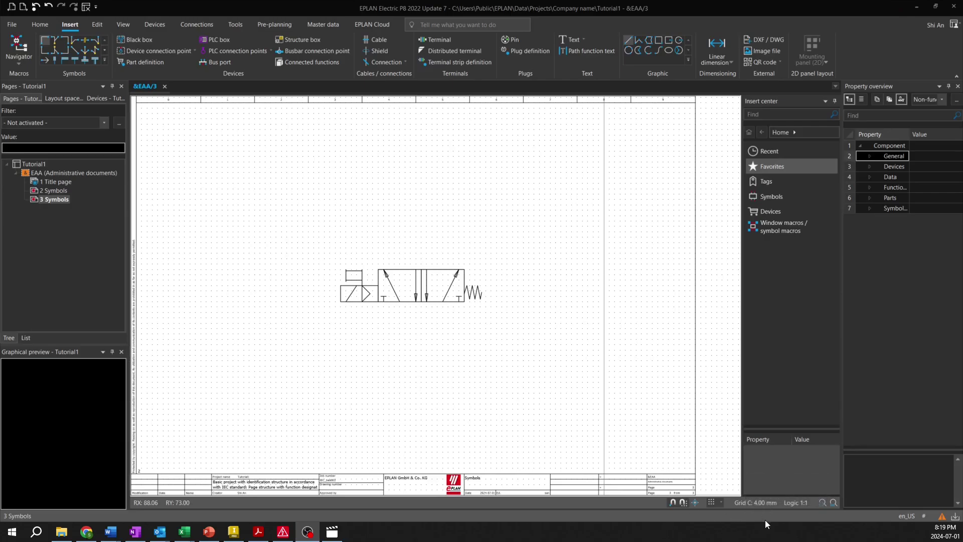
Search for the dcpol symbol and place a DCPOL connection point with designation 1 below the down arrow of the valve's right-hand box
{"action": "left_click", "coordinate": [790, 115]}
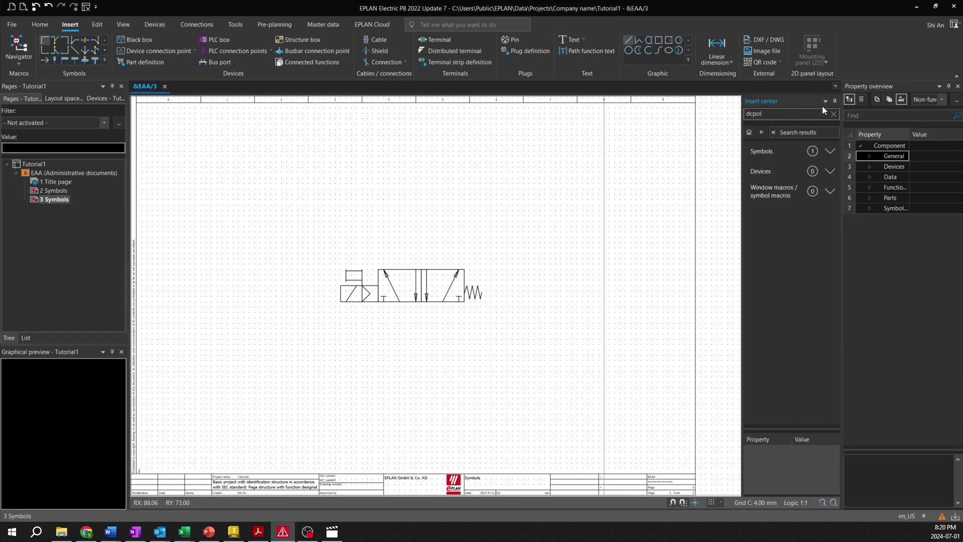
{"action": "left_click", "coordinate": [800, 147]}
{"action": "left_click", "coordinate": [773, 199]}
{"action": "double_click", "coordinate": [773, 200]}
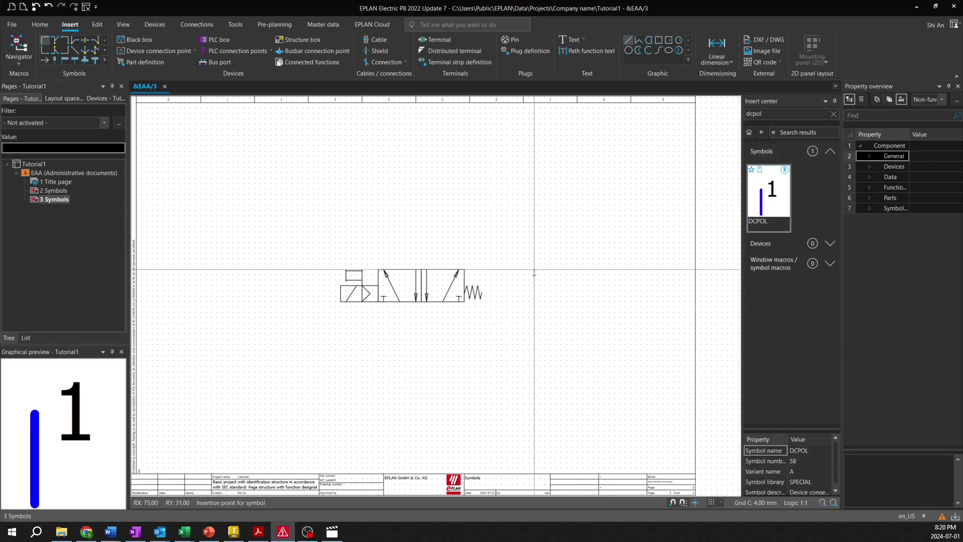
{"action": "scroll", "coordinate": [437, 311], "scroll_direction": "up", "scroll_amount": 5}
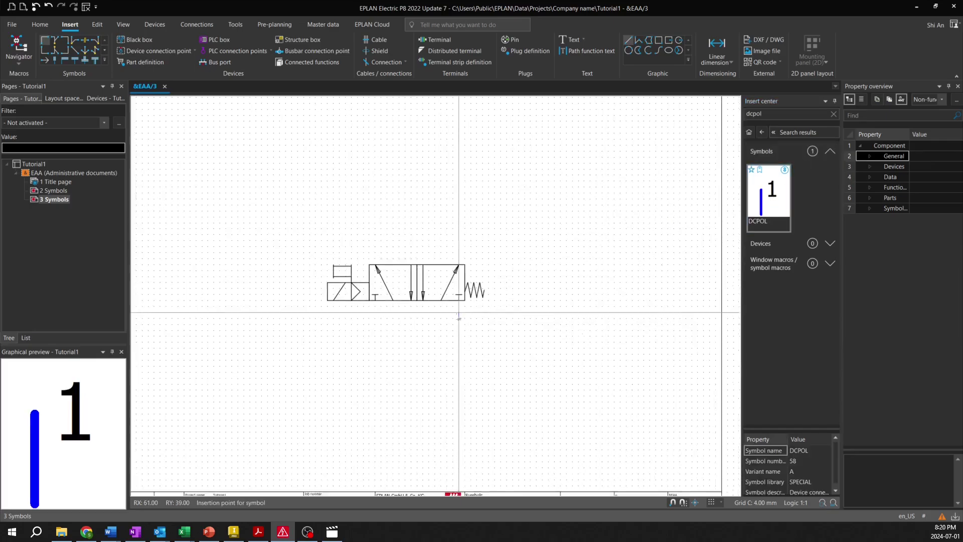
{"action": "left_click", "coordinate": [402, 303]}
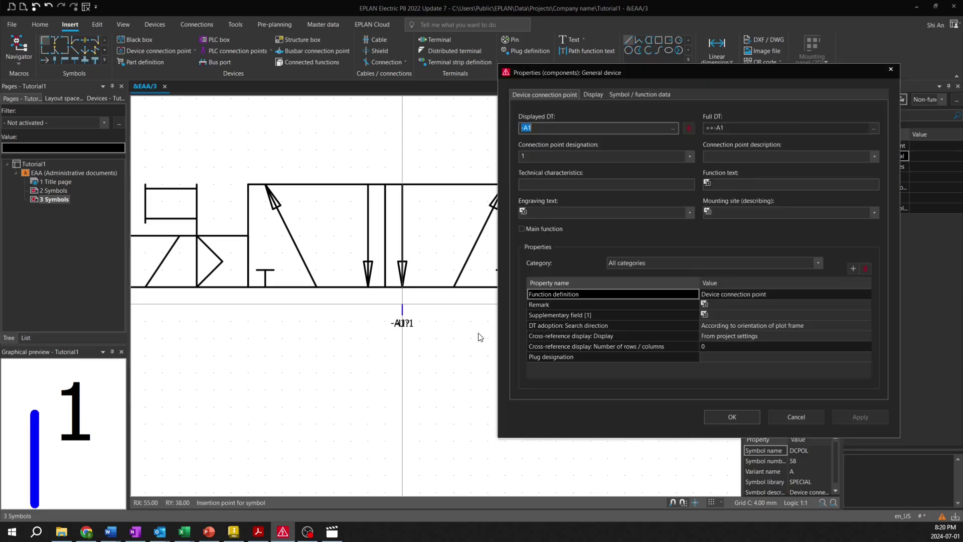
{"action": "key", "text": "Return"}
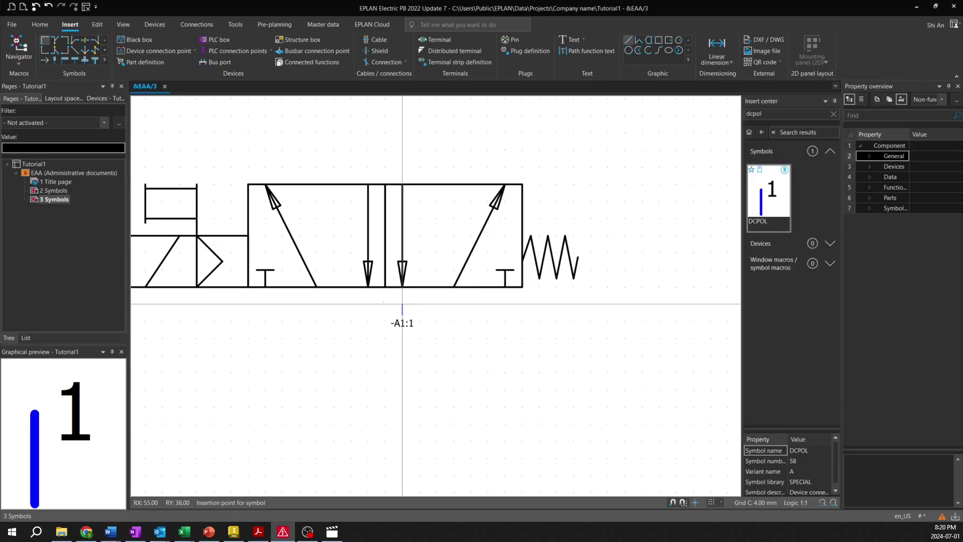
Place DCPOL connection points 2 and 3 below the right-hand box, under the diagonal arrow's start and the blocked port
{"action": "left_click", "coordinate": [454, 303]}
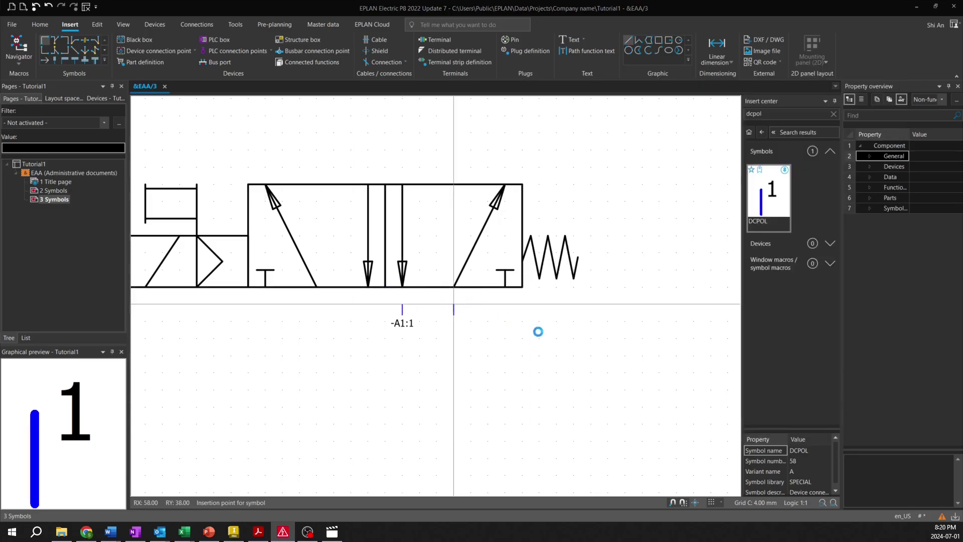
{"action": "left_click", "coordinate": [718, 416]}
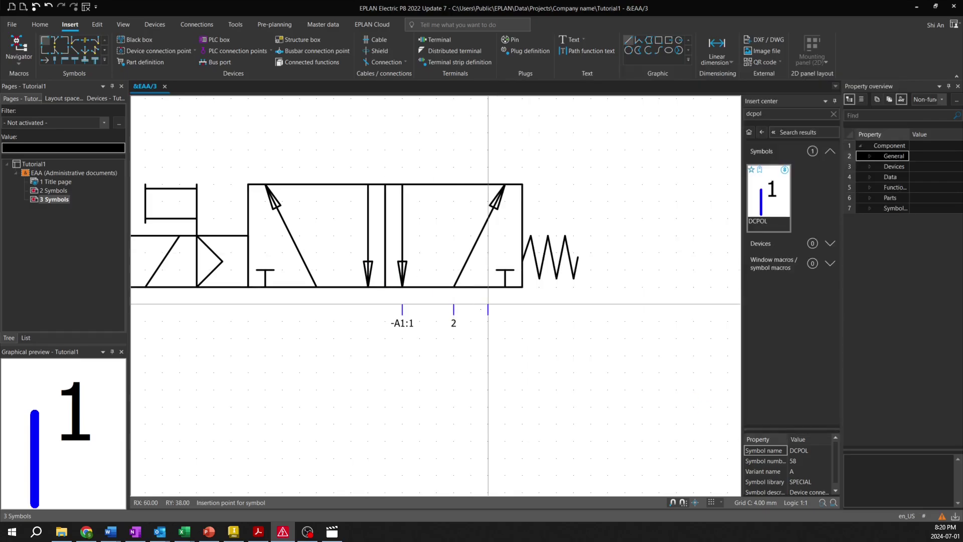
{"action": "left_click", "coordinate": [504, 304]}
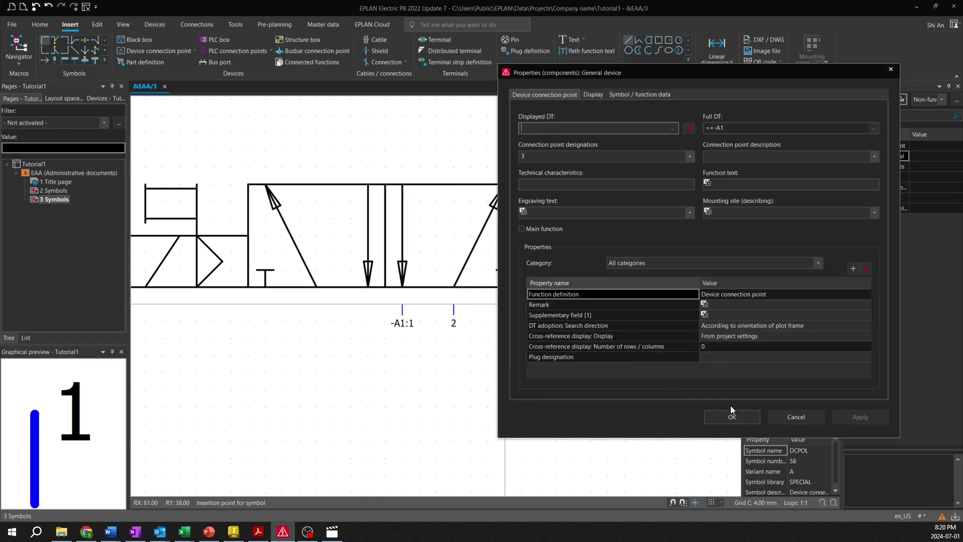
{"action": "left_click", "coordinate": [719, 416]}
Place two DCPOL connection points above the right-hand box, over the down arrow's start and the diagonal arrow's tip
{"action": "middle_click_drag", "start_coordinate": [419, 201], "coordinate": [407, 265]}
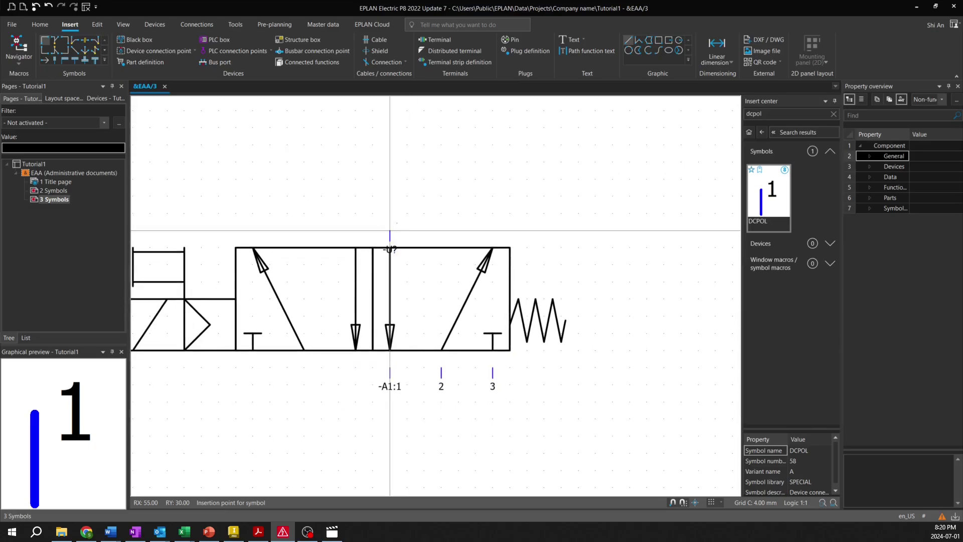
{"action": "left_click", "coordinate": [390, 230]}
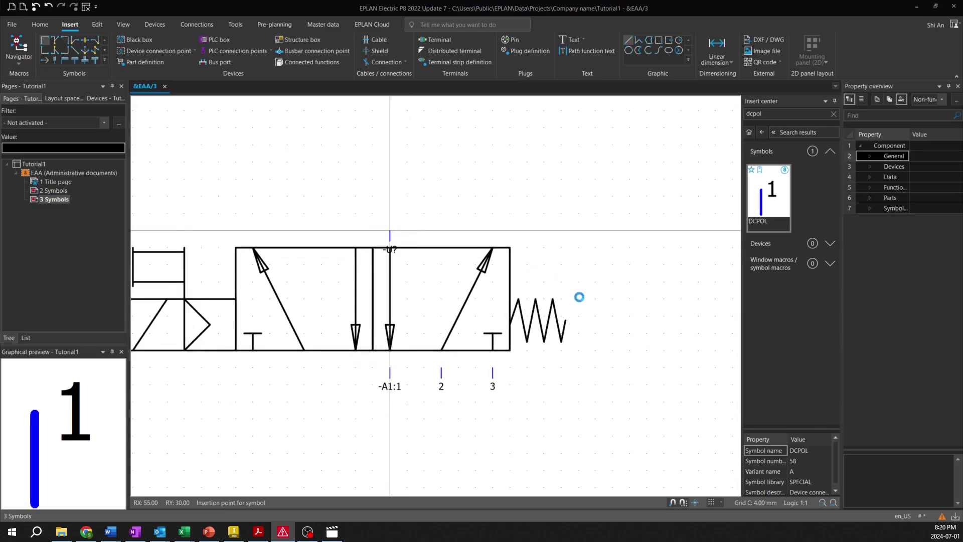
{"action": "left_click", "coordinate": [733, 416]}
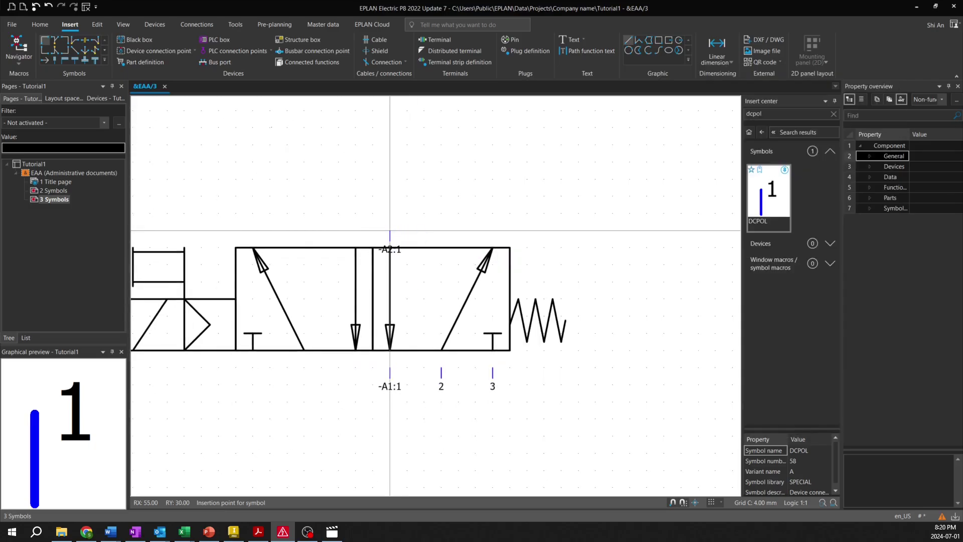
{"action": "left_click", "coordinate": [493, 231]}
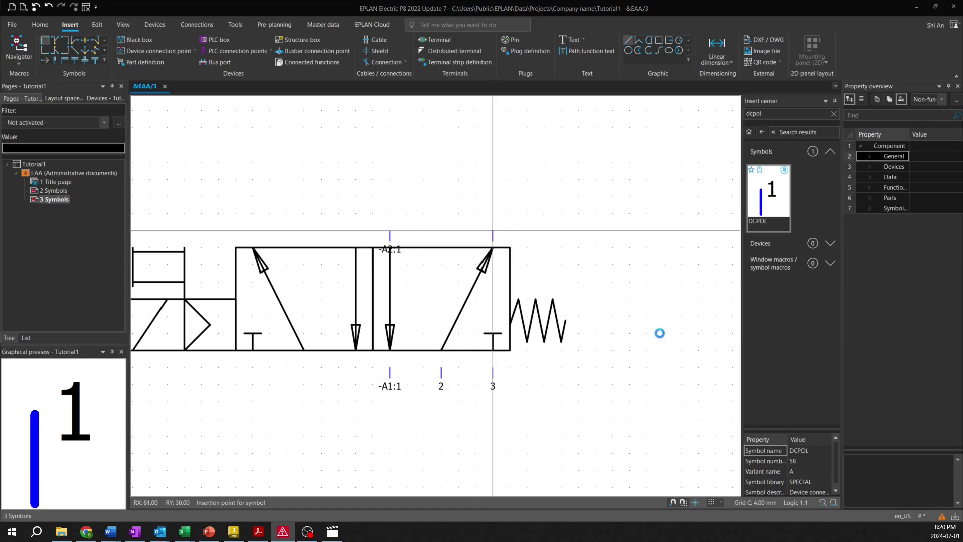
{"action": "left_click", "coordinate": [727, 415]}
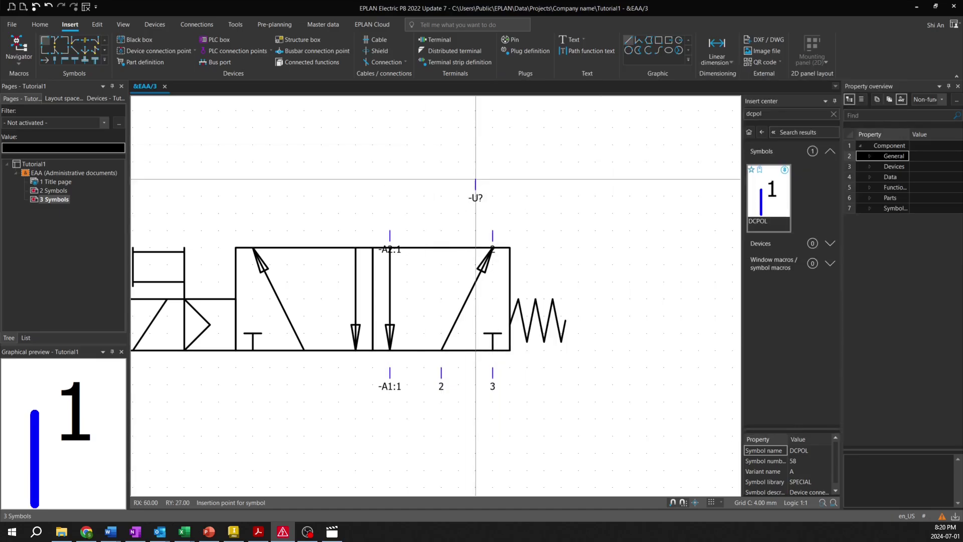
{"action": "right_click", "coordinate": [476, 184]}
{"action": "left_click", "coordinate": [523, 204]}
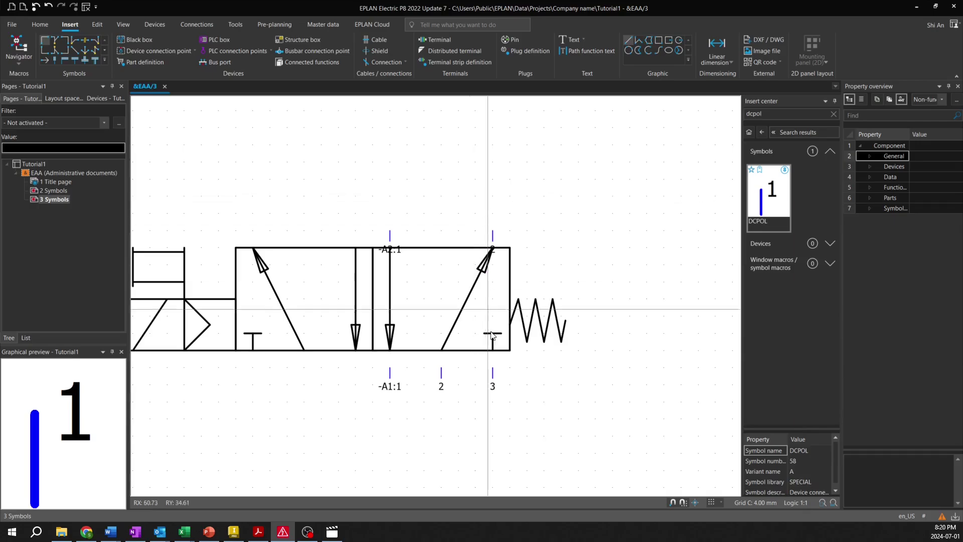
Clear the displayed DT and connection point designation of all five device connection points together
{"action": "left_click_drag", "start_coordinate": [543, 405], "coordinate": [372, 375]}
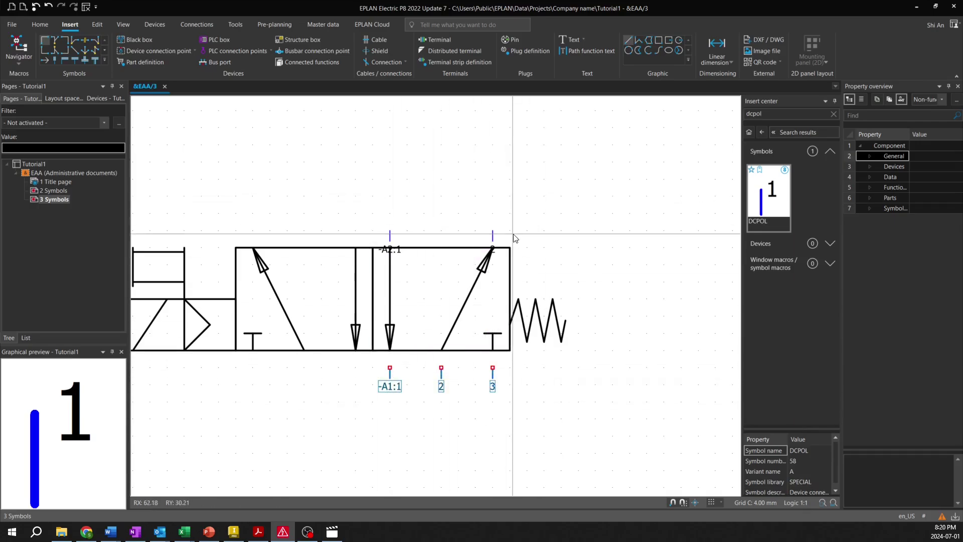
{"action": "left_click_drag", "start_coordinate": [513, 234], "coordinate": [363, 224]}
{"action": "right_click", "coordinate": [390, 239]}
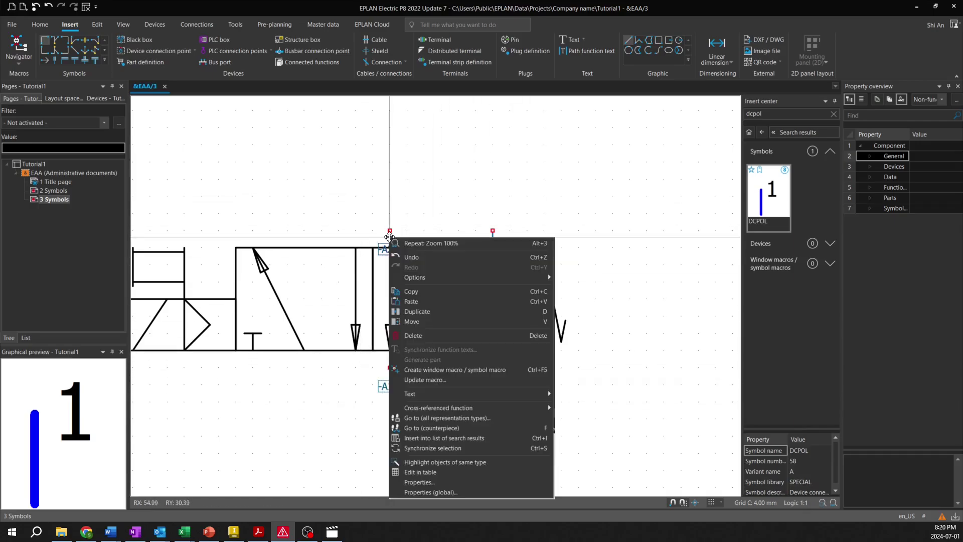
{"action": "left_click", "coordinate": [488, 481]}
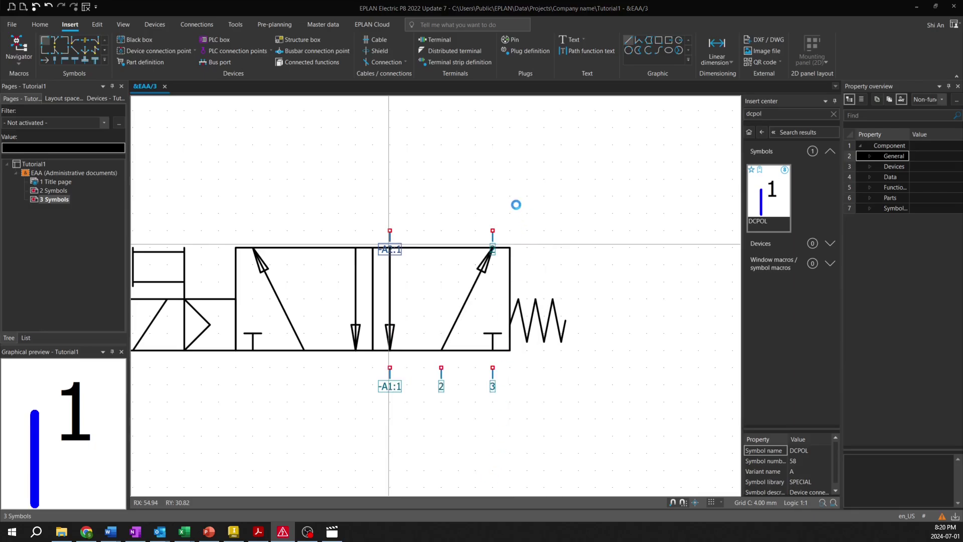
{"action": "left_click", "coordinate": [543, 95]}
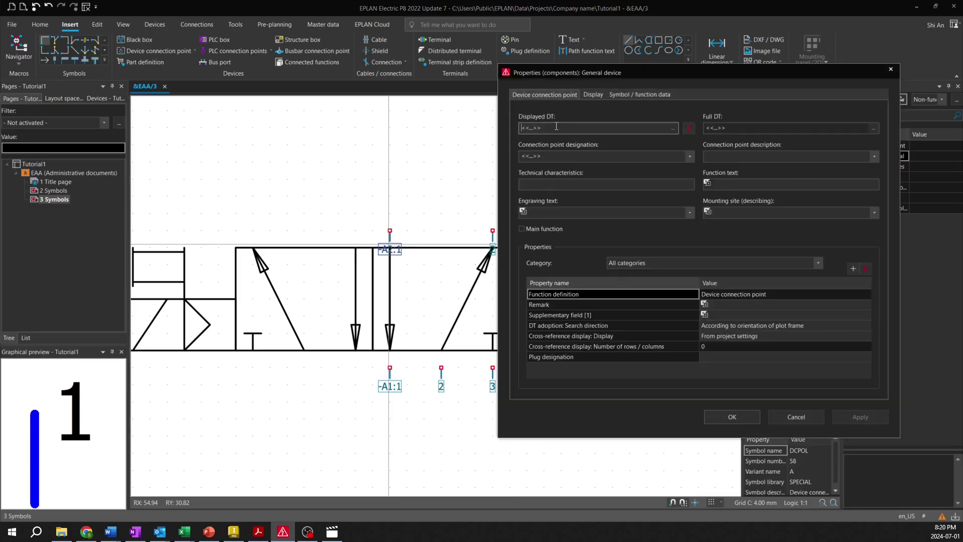
{"action": "key", "text": "Delete"}
{"action": "left_click", "coordinate": [552, 156]}
{"action": "key", "text": "Delete"}
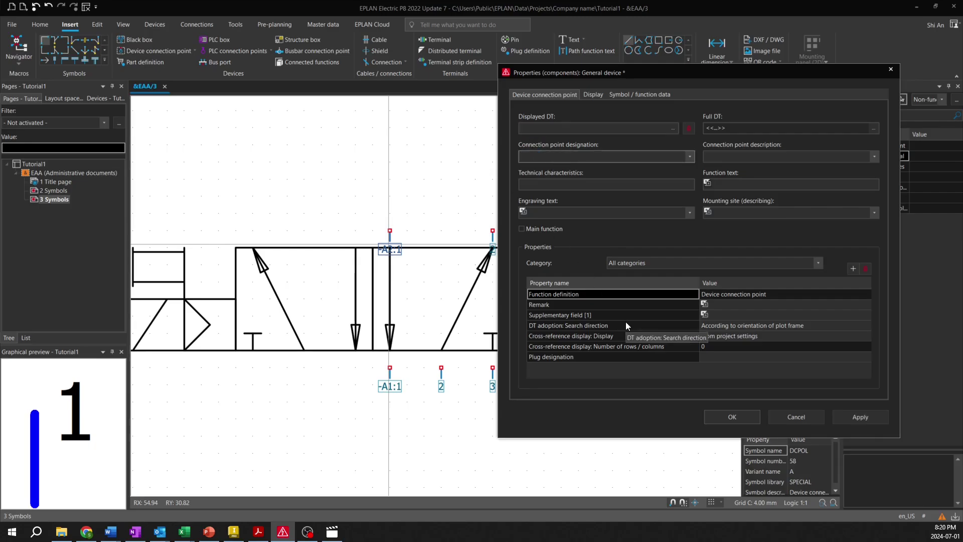
{"action": "left_click", "coordinate": [730, 418]}
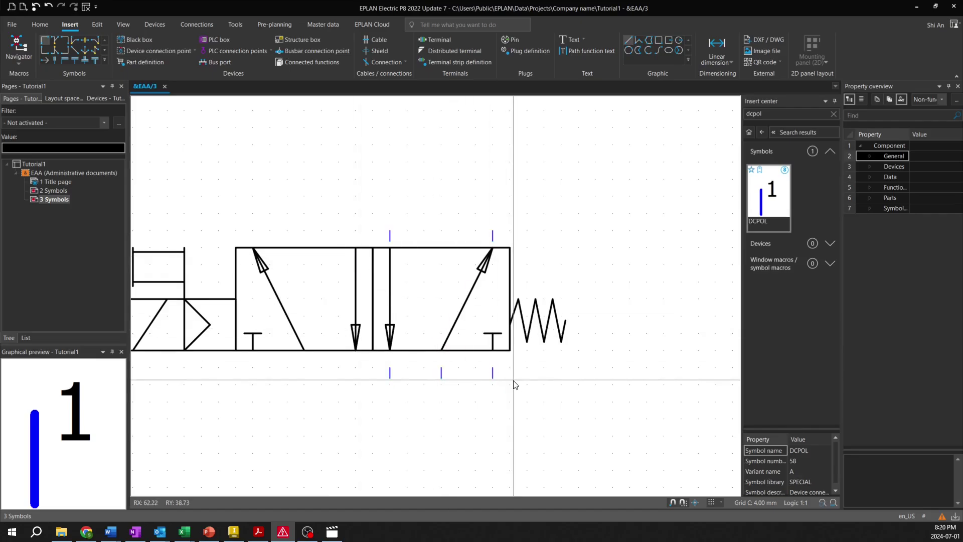
Change the three device connection points below the valve body to symbol Variant C
{"action": "right_click", "coordinate": [390, 375]}
{"action": "left_click", "coordinate": [438, 364]}
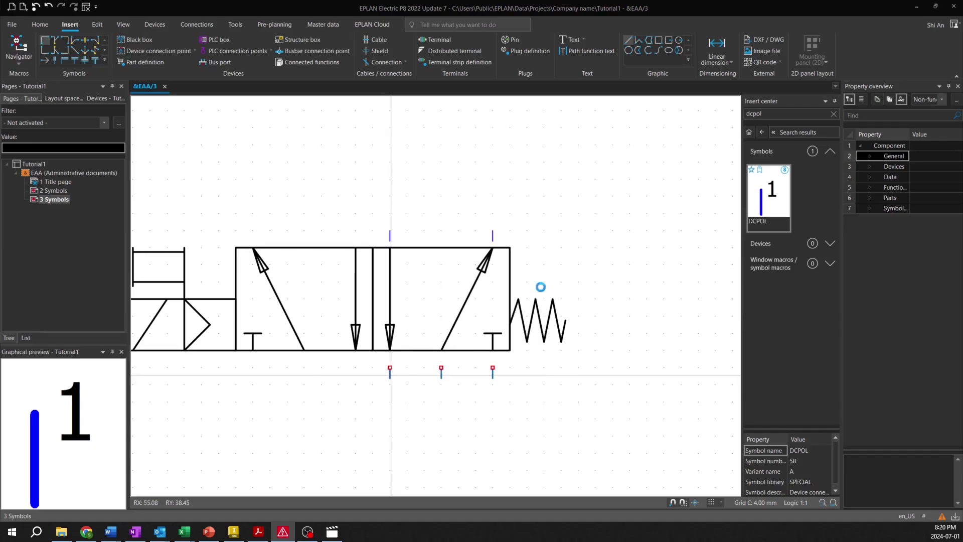
{"action": "left_click", "coordinate": [611, 94]}
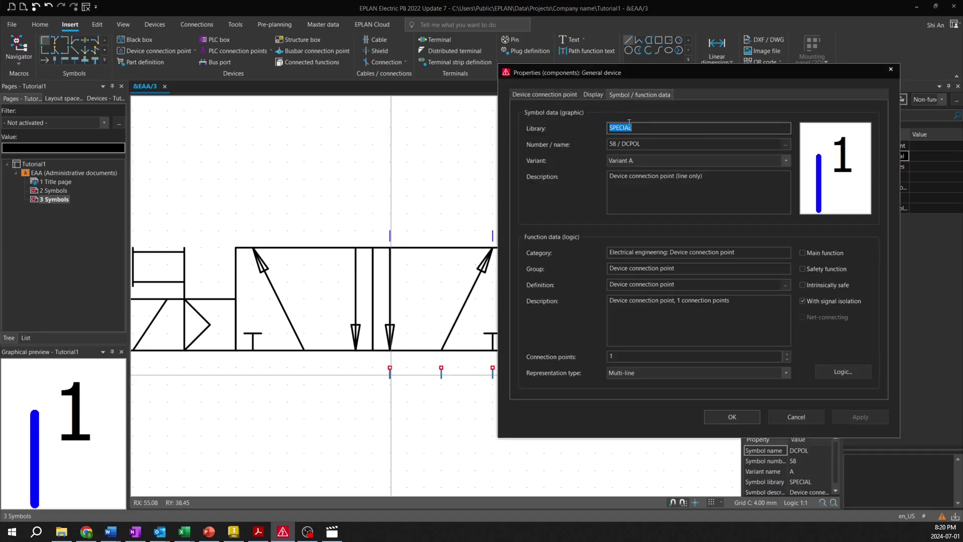
{"action": "left_click", "coordinate": [633, 161]}
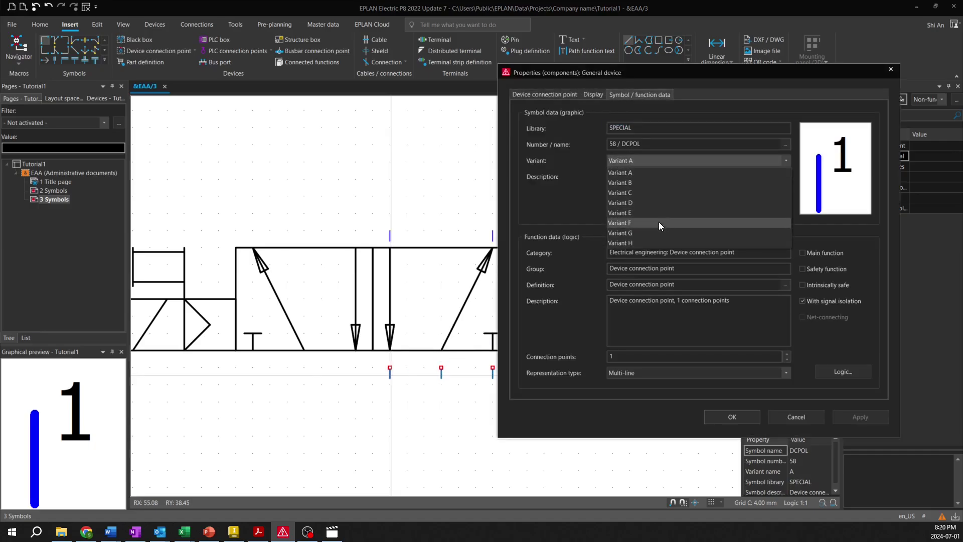
{"action": "left_click", "coordinate": [648, 190]}
{"action": "left_click", "coordinate": [732, 417]}
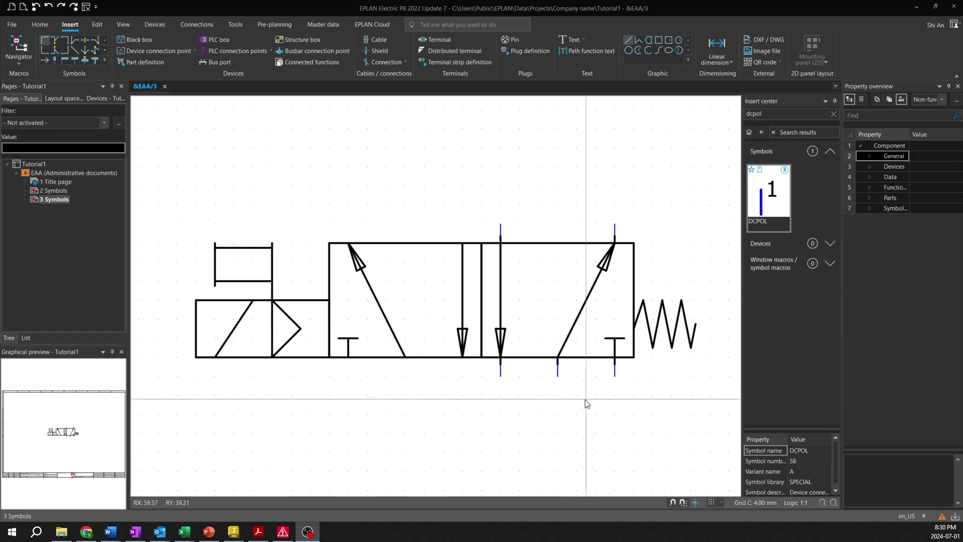
Select the whole valve symbol and set the line thickness of its rectangles to 0.25 mm
{"action": "left_click_drag", "start_coordinate": [177, 201], "coordinate": [733, 426]}
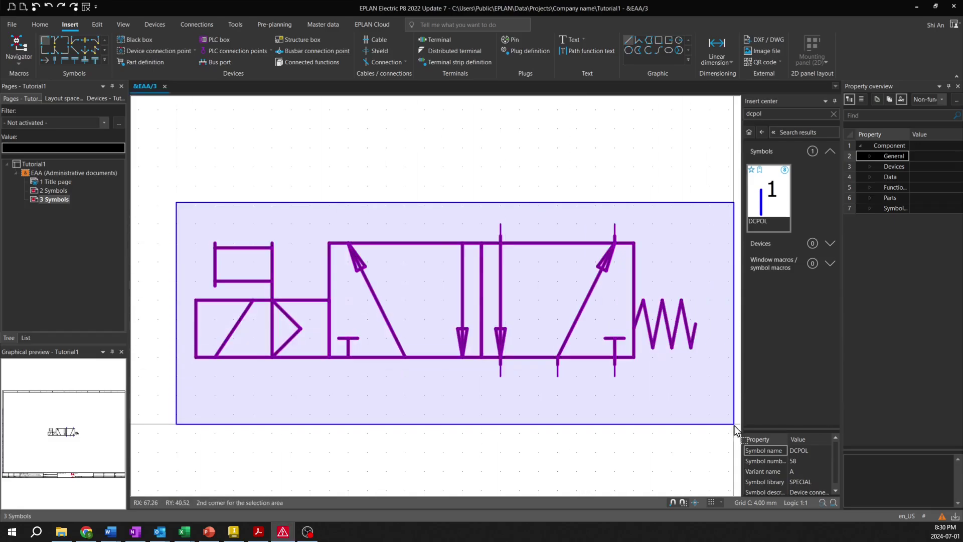
{"action": "right_click", "coordinate": [444, 356]}
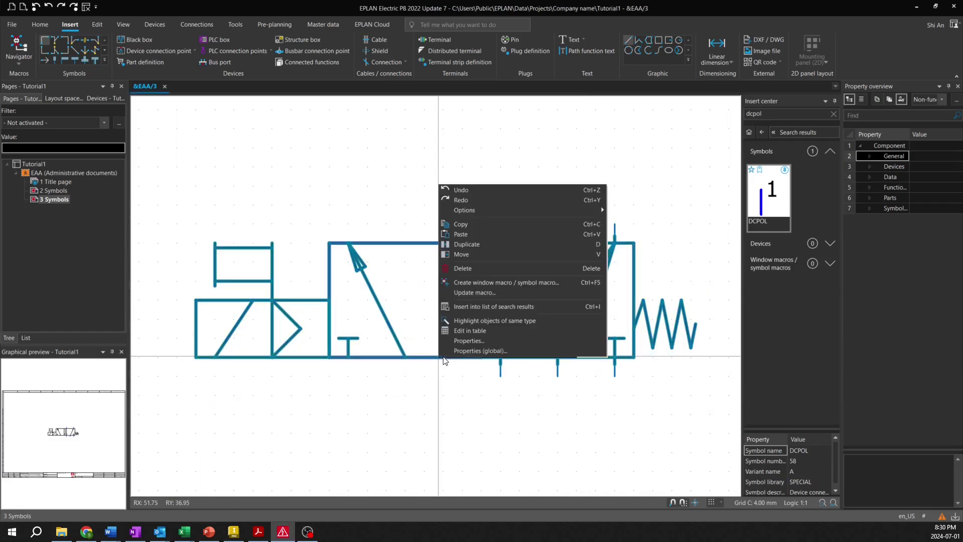
{"action": "left_click", "coordinate": [486, 341]}
{"action": "left_click", "coordinate": [495, 262]}
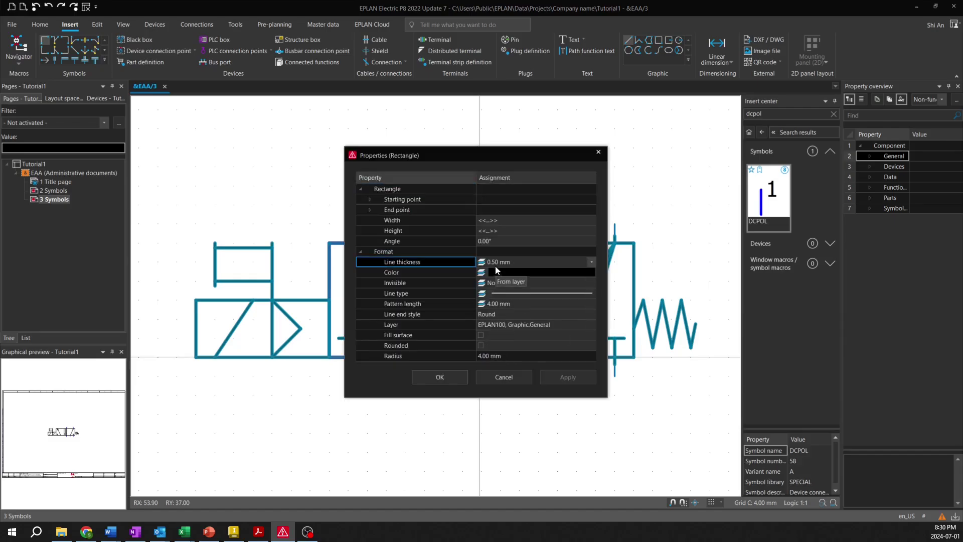
{"action": "left_click_drag", "start_coordinate": [523, 262], "coordinate": [479, 265]}
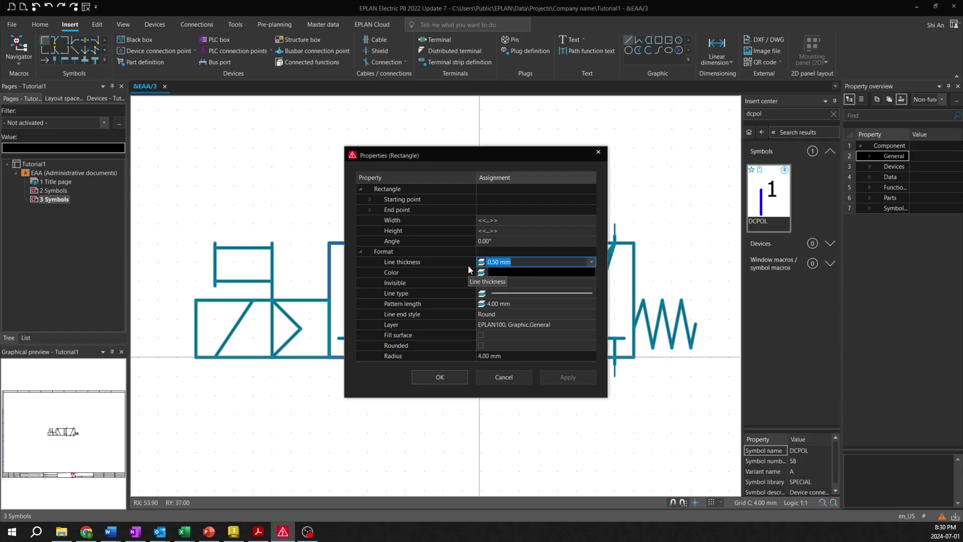
{"action": "type", "text": "0.25"}
{"action": "left_click", "coordinate": [523, 283]}
{"action": "left_click", "coordinate": [561, 377]}
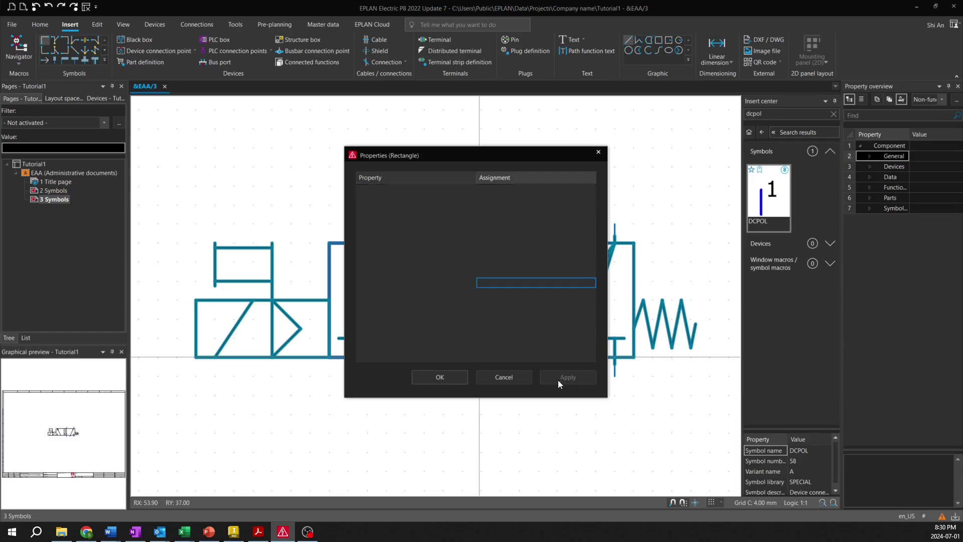
{"action": "left_click", "coordinate": [453, 382]}
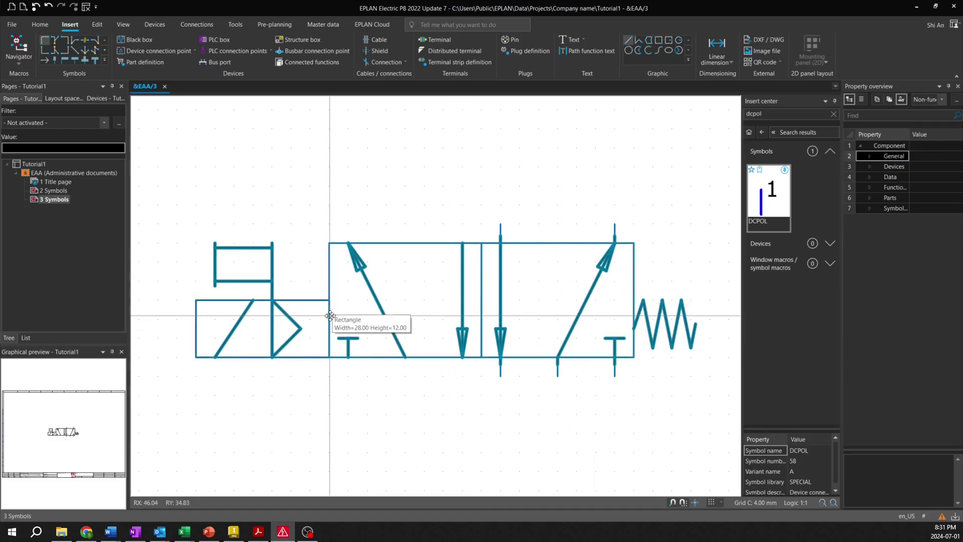
Set the line thickness of the selected symbol's polylines, including the arrowheads, triangle and spring, to 0.25 mm
{"action": "right_click", "coordinate": [357, 268]}
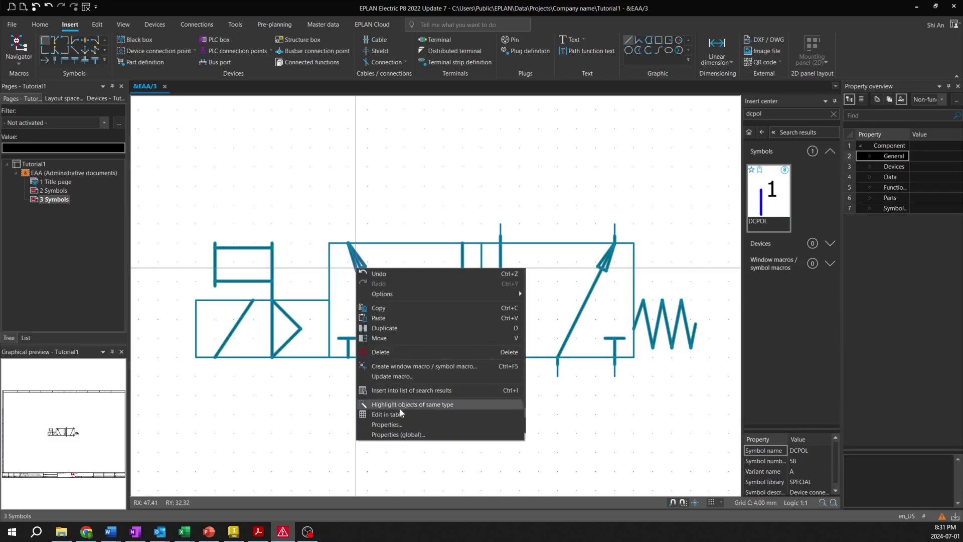
{"action": "left_click", "coordinate": [406, 425]}
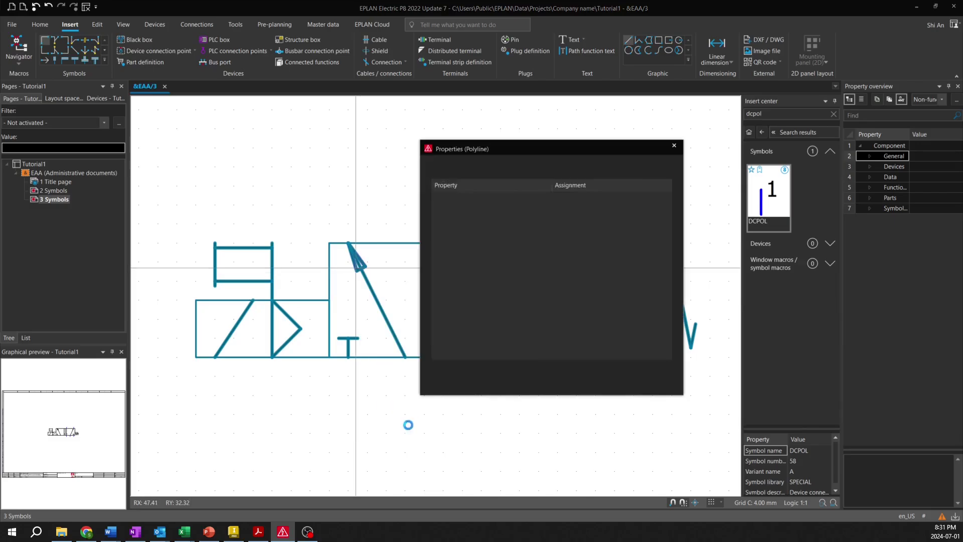
{"action": "left_click", "coordinate": [577, 269]}
{"action": "double_click", "coordinate": [579, 269]}
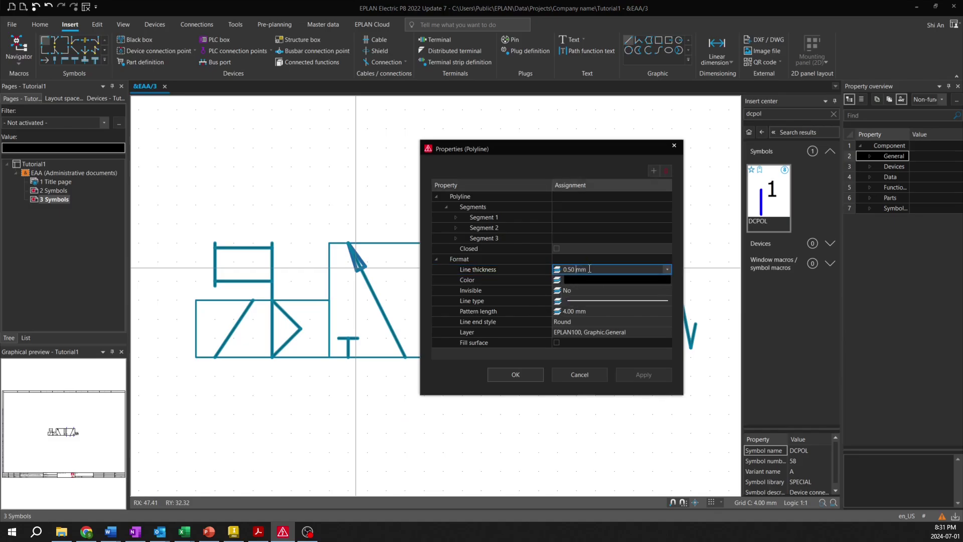
{"action": "type", "text": "0.25"}
{"action": "left_click", "coordinate": [596, 290]}
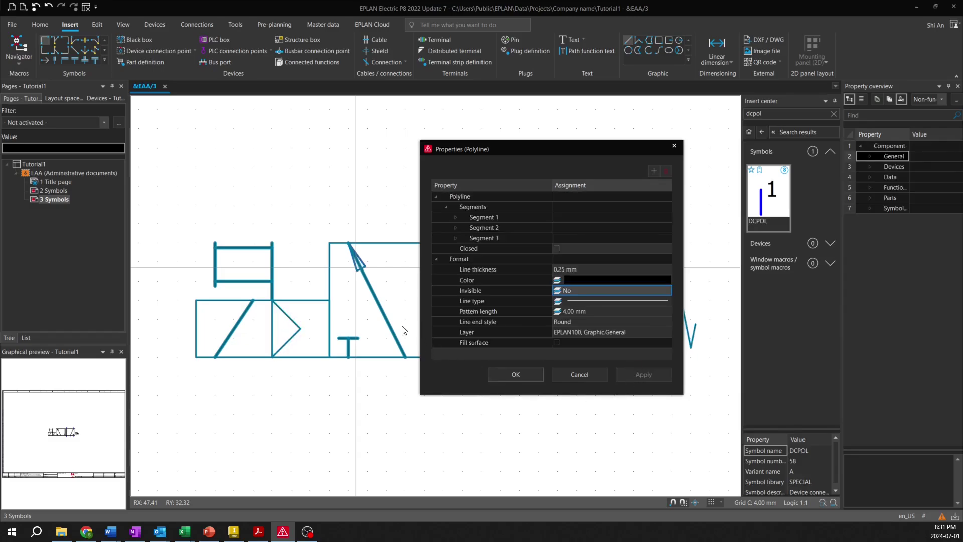
{"action": "left_click", "coordinate": [516, 373]}
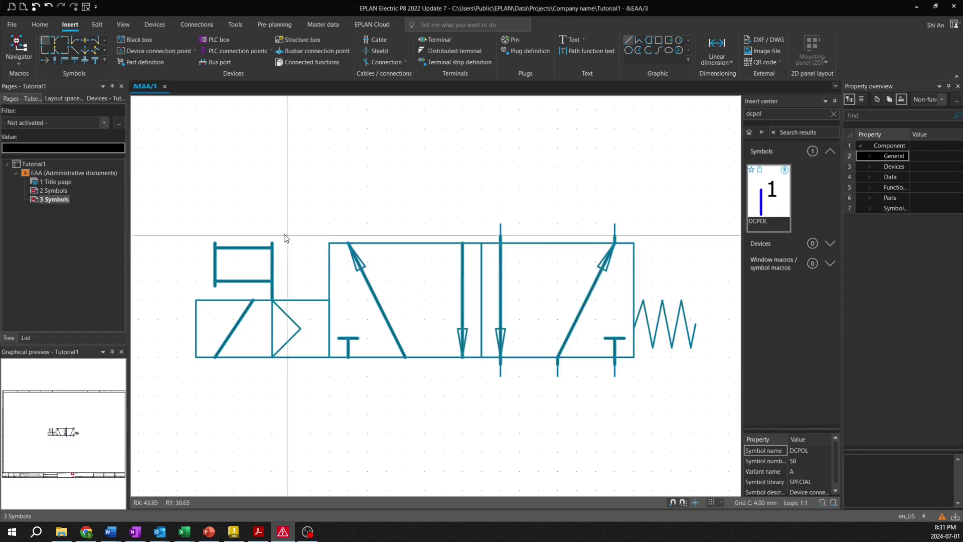
Set the line thickness of the selected valve symbol's straight lines to 0.25 mm
{"action": "right_click", "coordinate": [382, 310]}
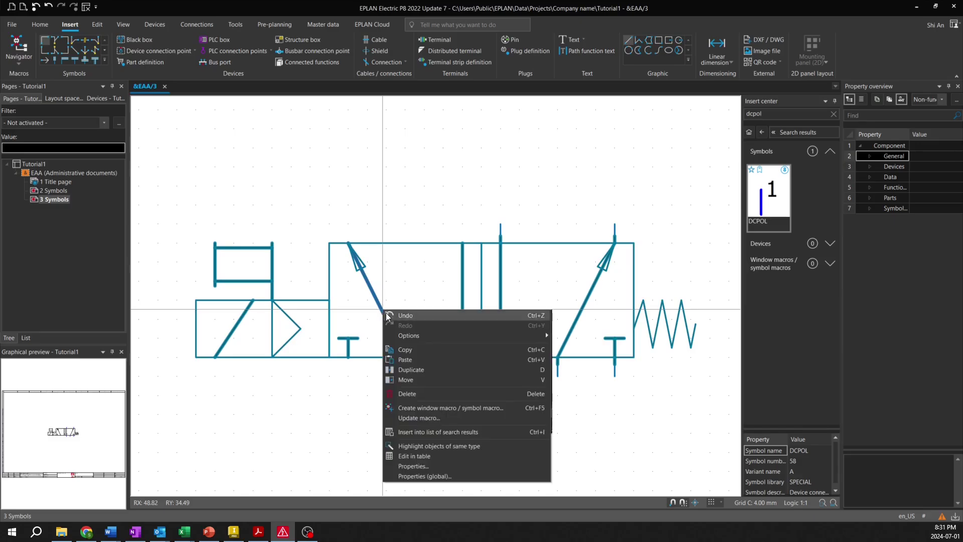
{"action": "left_click", "coordinate": [447, 471]}
{"action": "left_click", "coordinate": [665, 258]}
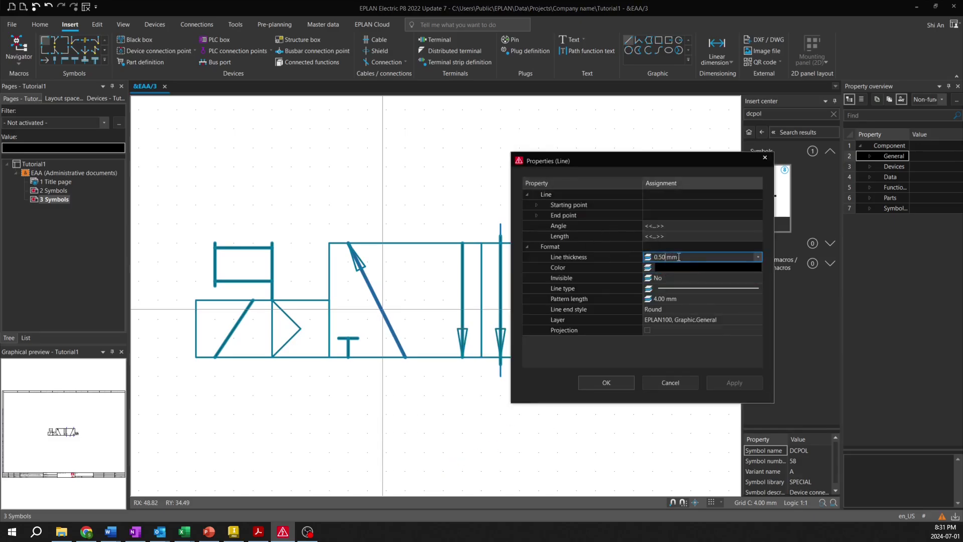
{"action": "type", "text": "0.25"}
{"action": "left_click", "coordinate": [678, 277]}
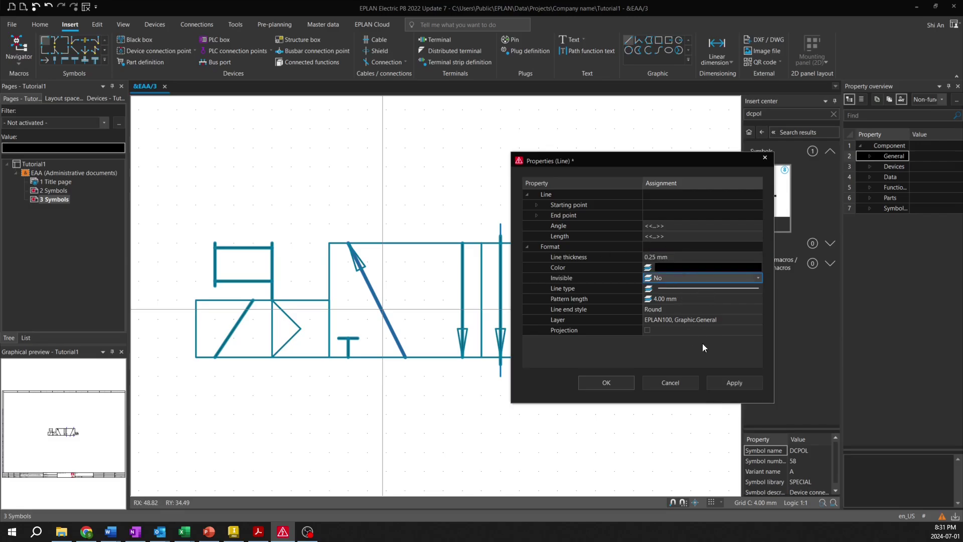
{"action": "left_click", "coordinate": [735, 386]}
{"action": "left_click", "coordinate": [605, 383]}
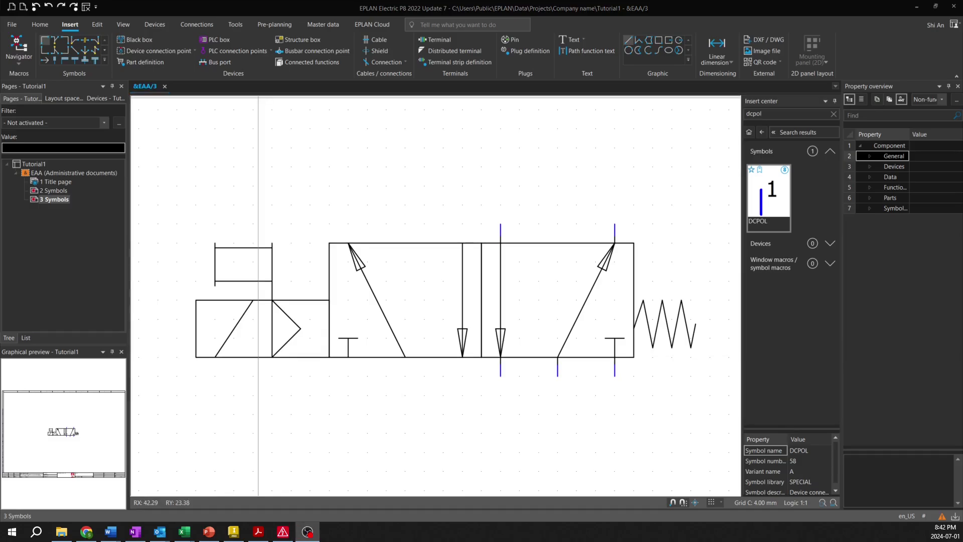
Place the text "1" beside each of the five valve connection points and above the manual override at the solenoid end
{"action": "left_click", "coordinate": [87, 535]}
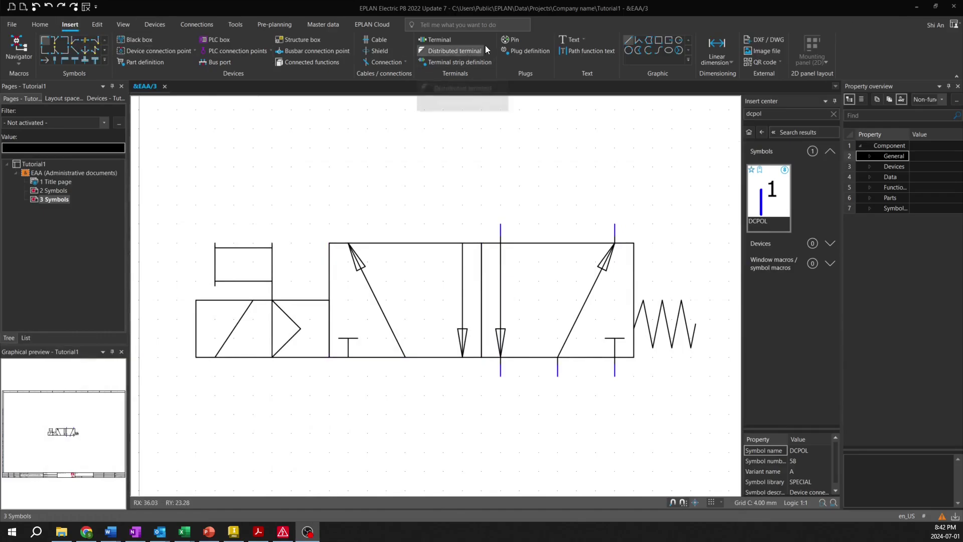
{"action": "left_click", "coordinate": [574, 40]}
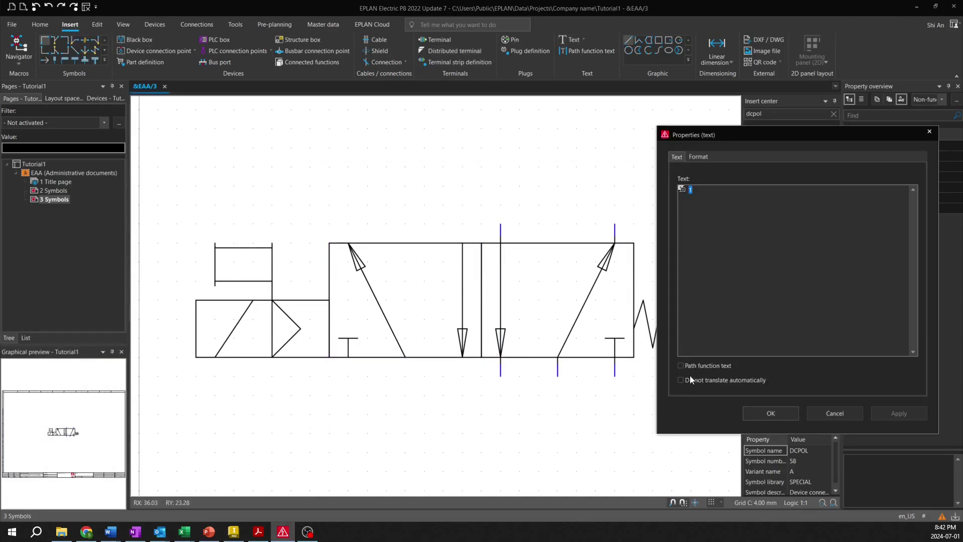
{"action": "left_click", "coordinate": [771, 414]}
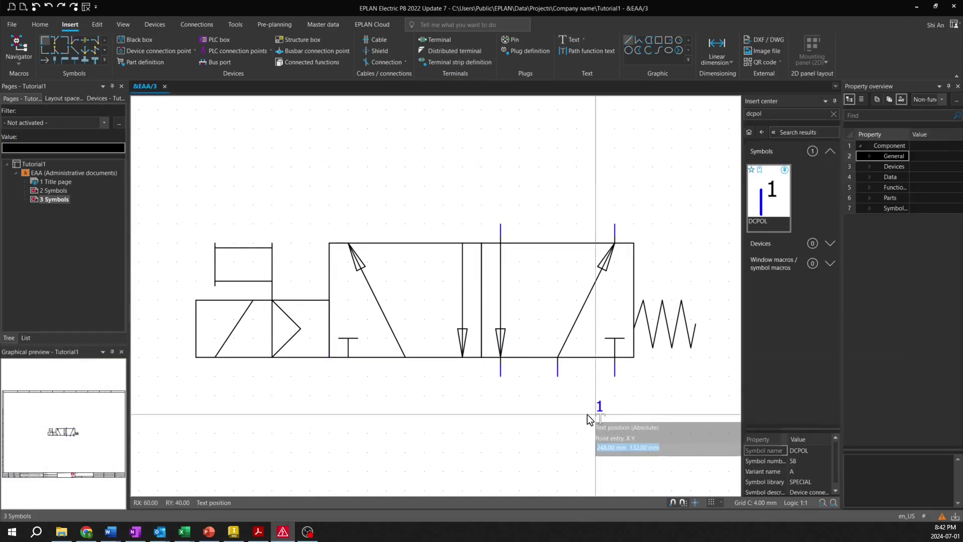
{"action": "left_click", "coordinate": [494, 399]}
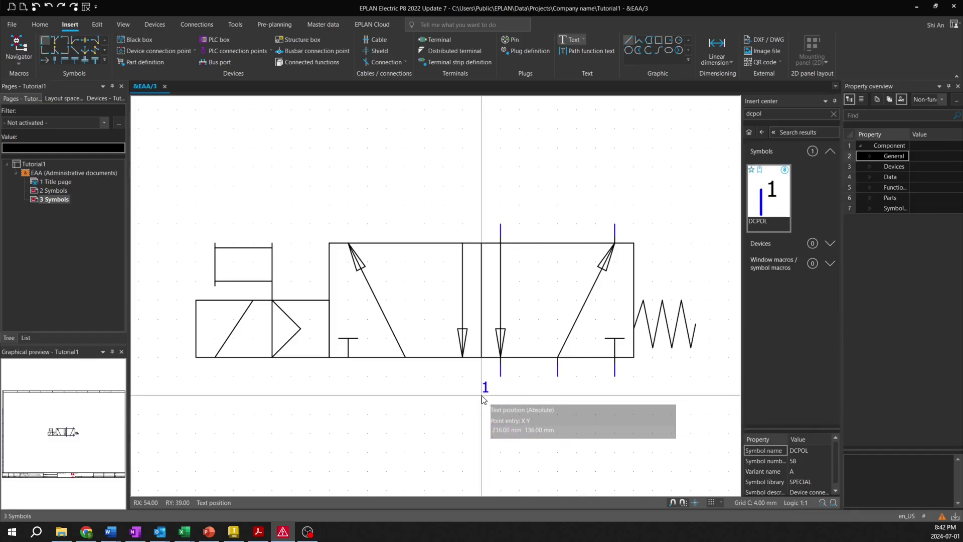
{"action": "left_click", "coordinate": [552, 399]}
{"action": "left_click", "coordinate": [605, 398]}
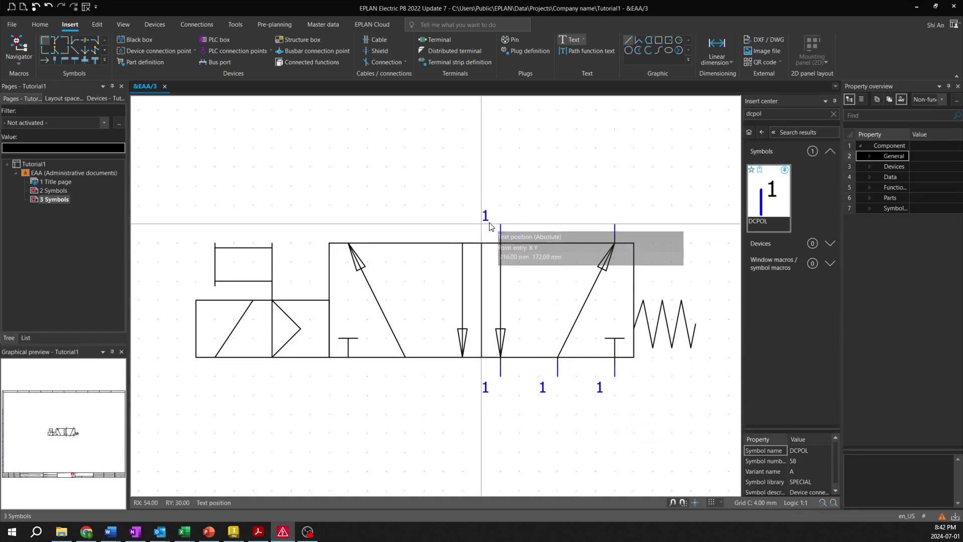
{"action": "left_click", "coordinate": [491, 227]}
{"action": "left_click", "coordinate": [606, 230]}
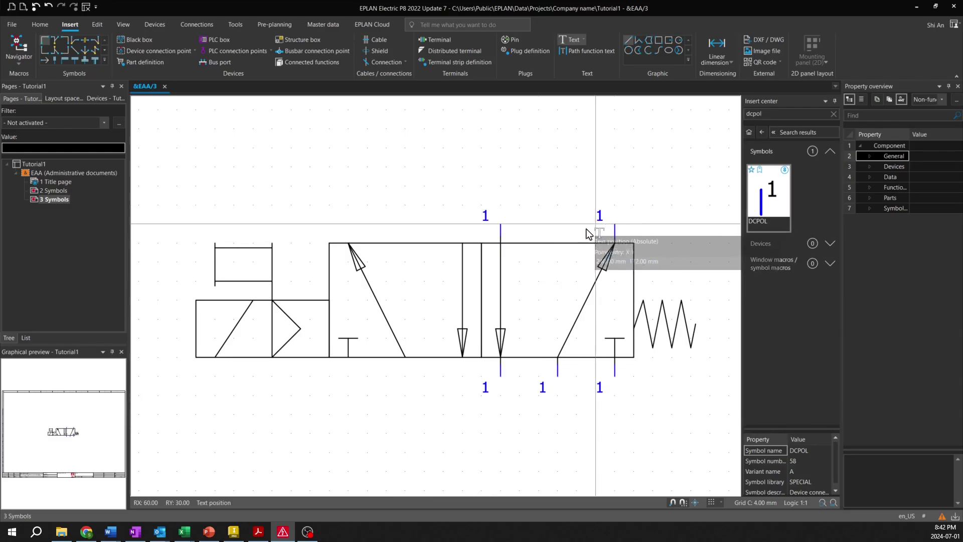
{"action": "left_click", "coordinate": [204, 246]}
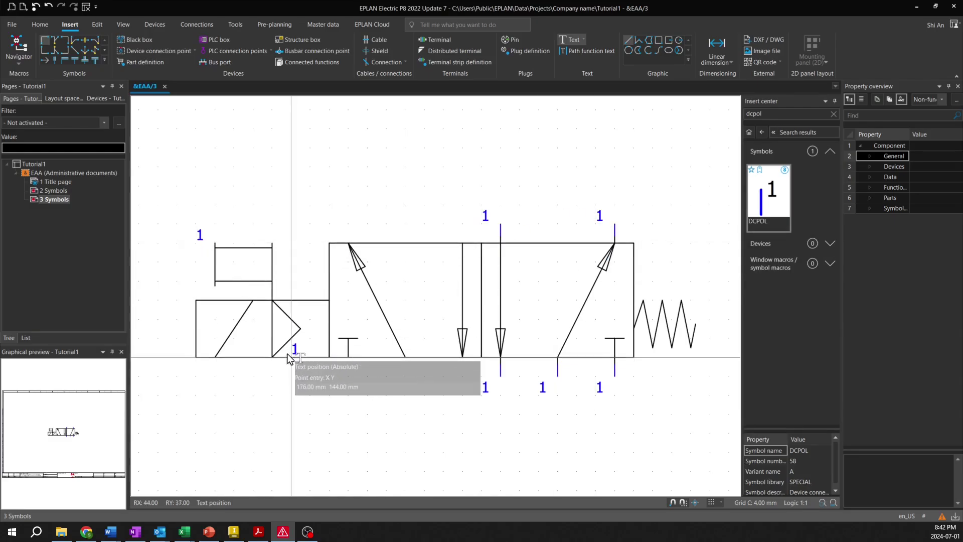
Change the text labels of the two outer ports below the valve body to 5 and 3, from left to right
{"action": "left_click", "coordinate": [485, 391]}
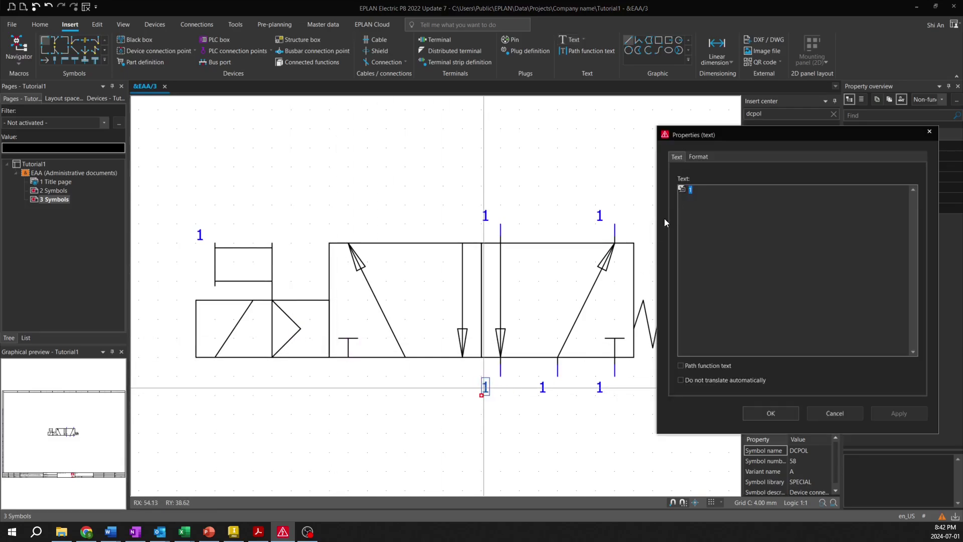
{"action": "type", "text": "5"}
{"action": "key", "text": "Return"}
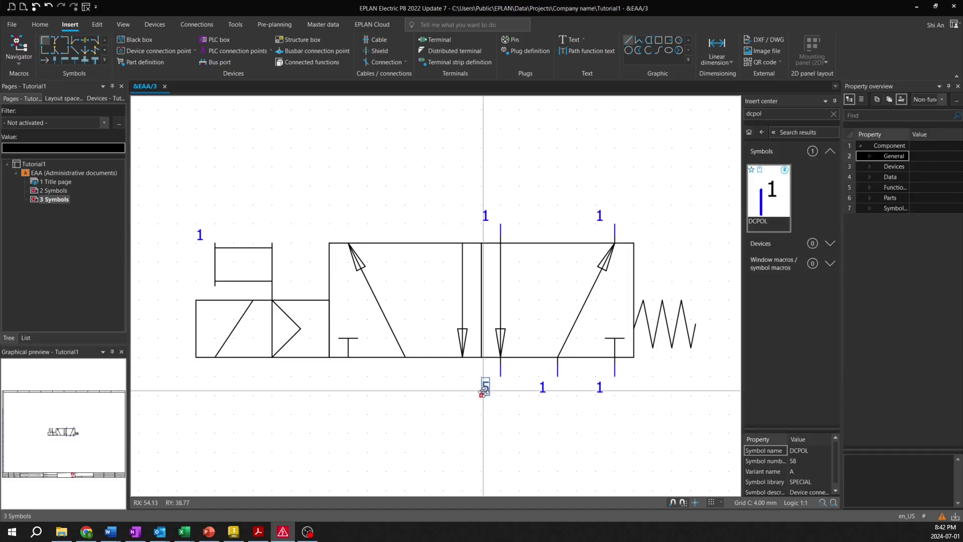
{"action": "left_click", "coordinate": [596, 392]}
{"action": "type", "text": "3"}
{"action": "key", "text": "Return"}
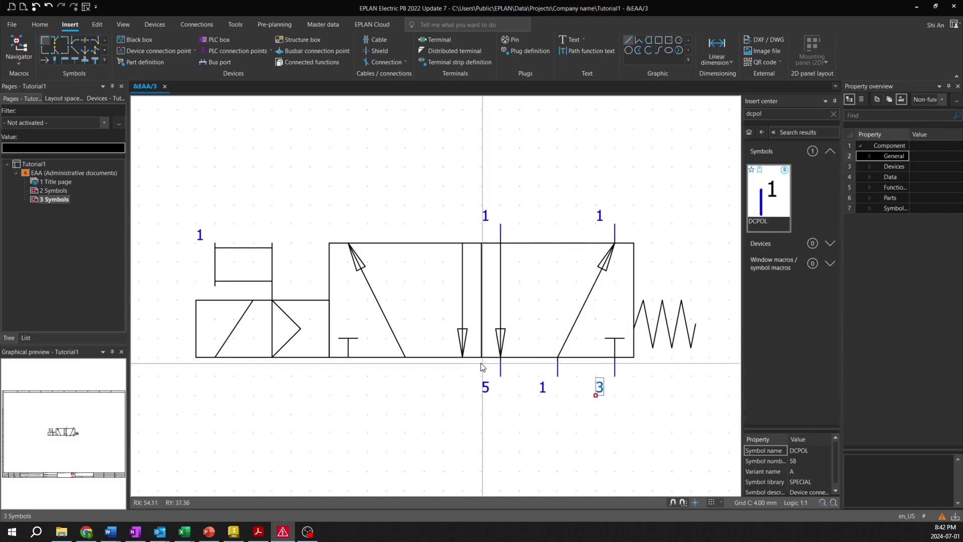
Change the text labels of the two ports above the valve body to 4 and 2, from left to right
{"action": "left_click", "coordinate": [488, 217]}
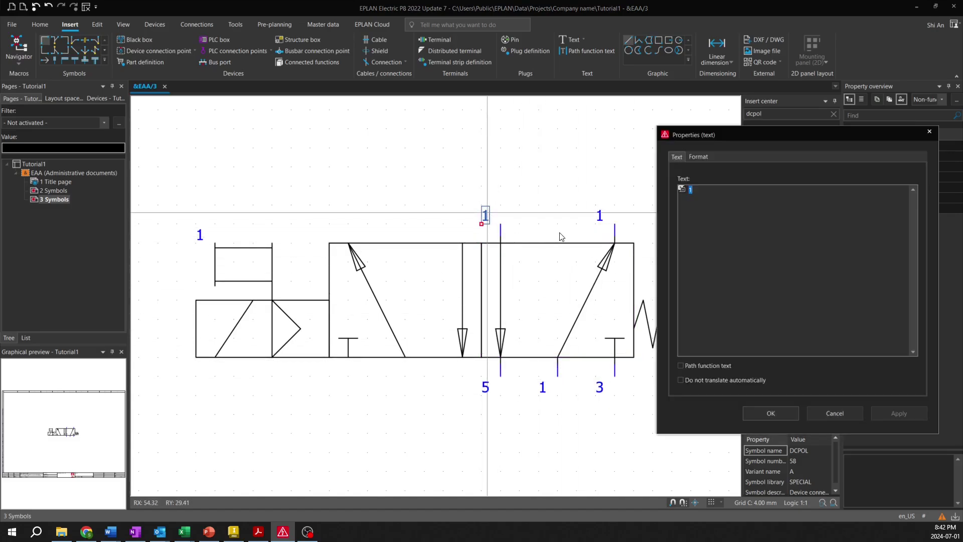
{"action": "type", "text": "4"}
{"action": "key", "text": "Return"}
{"action": "left_click", "coordinate": [599, 221]}
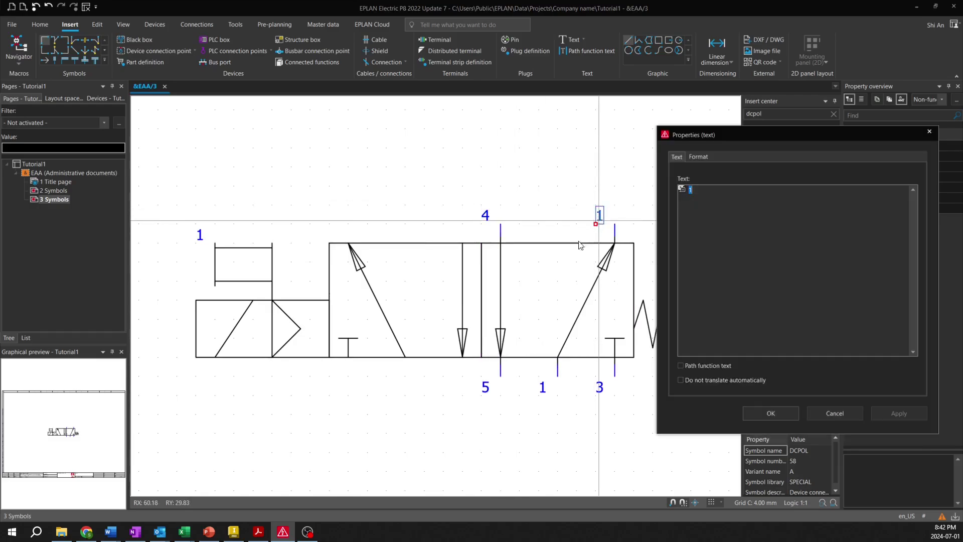
{"action": "type", "text": "2"}
{"action": "key", "text": "Return"}
Change the text label above the solenoid's manual override to 14
{"action": "left_click", "coordinate": [203, 240]}
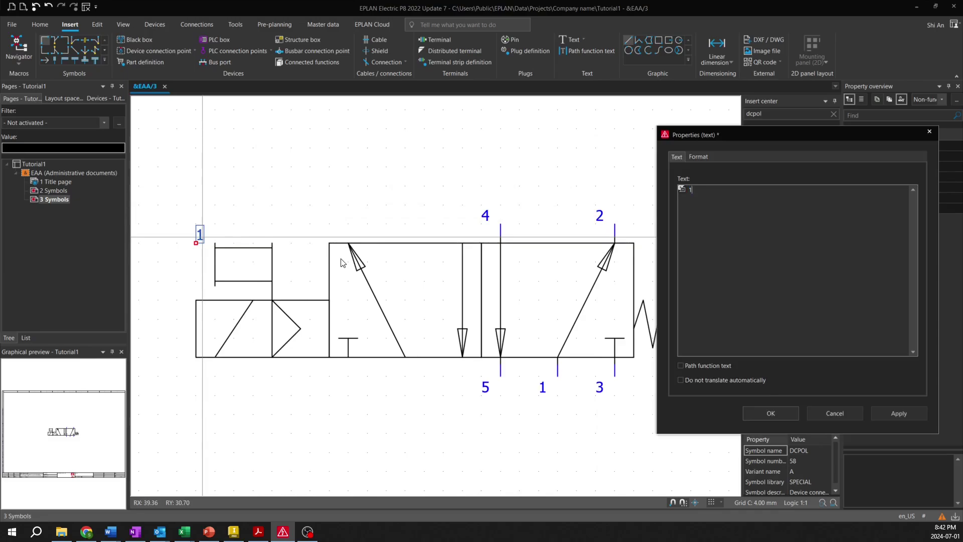
{"action": "type", "text": "14"}
{"action": "key", "text": "Return"}
{"action": "key", "text": "Escape"}
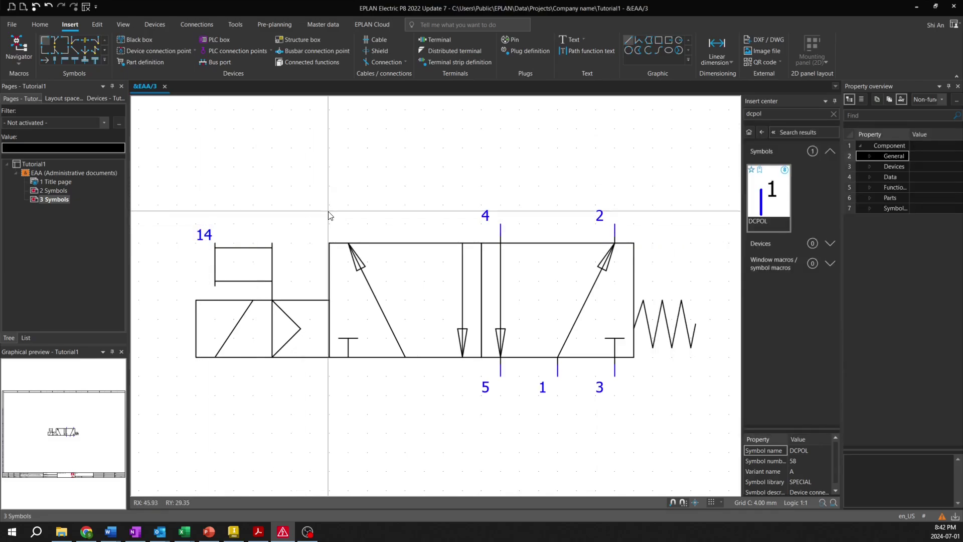
Set the font size of all six text labels (5, 1, 3, 4, 2 and 14) together to 3.5 mm
{"action": "scroll", "coordinate": [334, 216], "scroll_direction": "down", "scroll_amount": 3}
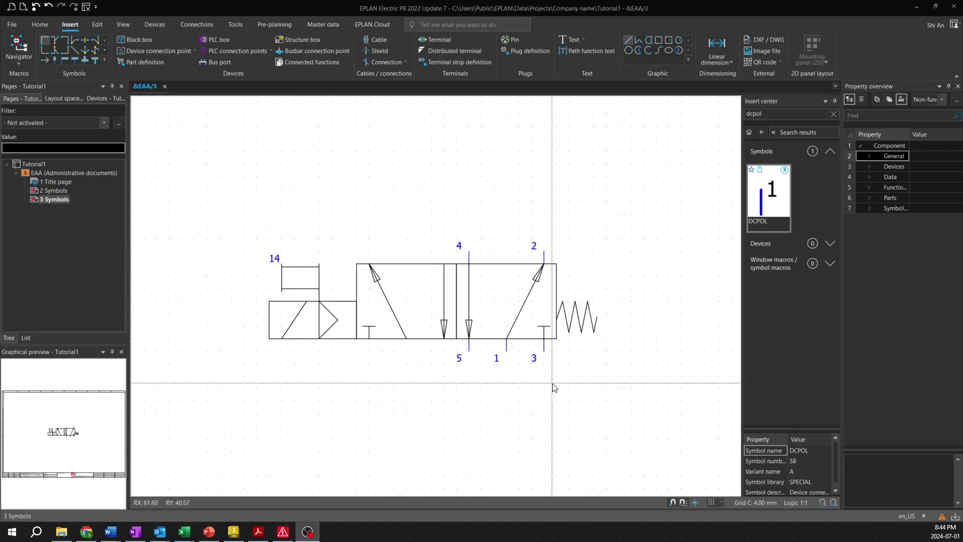
{"action": "left_click_drag", "start_coordinate": [553, 382], "coordinate": [450, 355]}
{"action": "left_click", "coordinate": [535, 246], "text": "ctrl"}
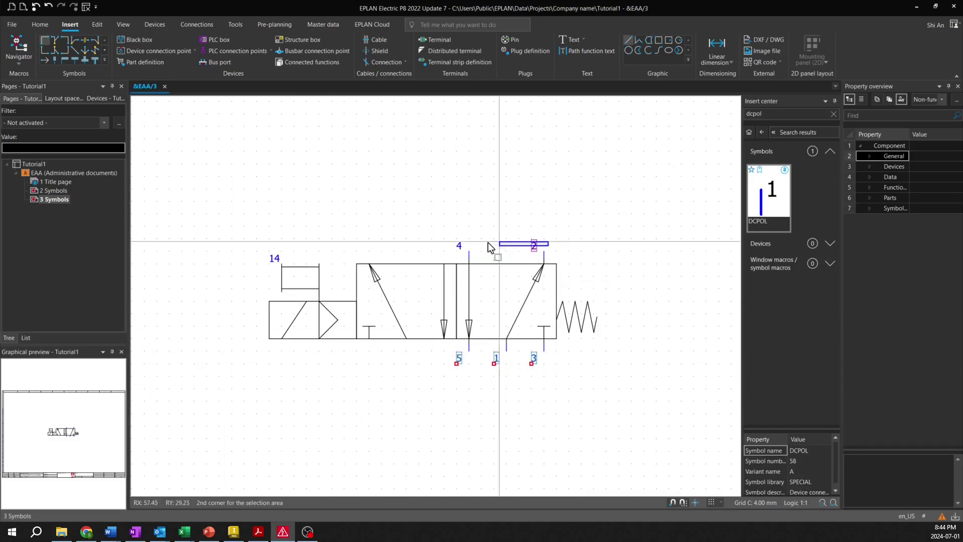
{"action": "left_click", "coordinate": [459, 245], "text": "ctrl"}
{"action": "left_click", "coordinate": [275, 259], "text": "ctrl"}
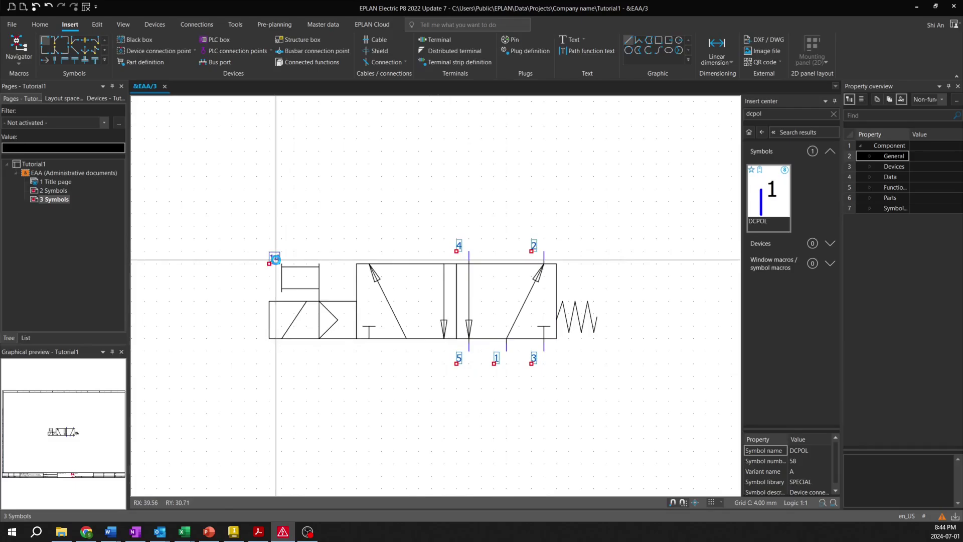
{"action": "right_click", "coordinate": [276, 260]}
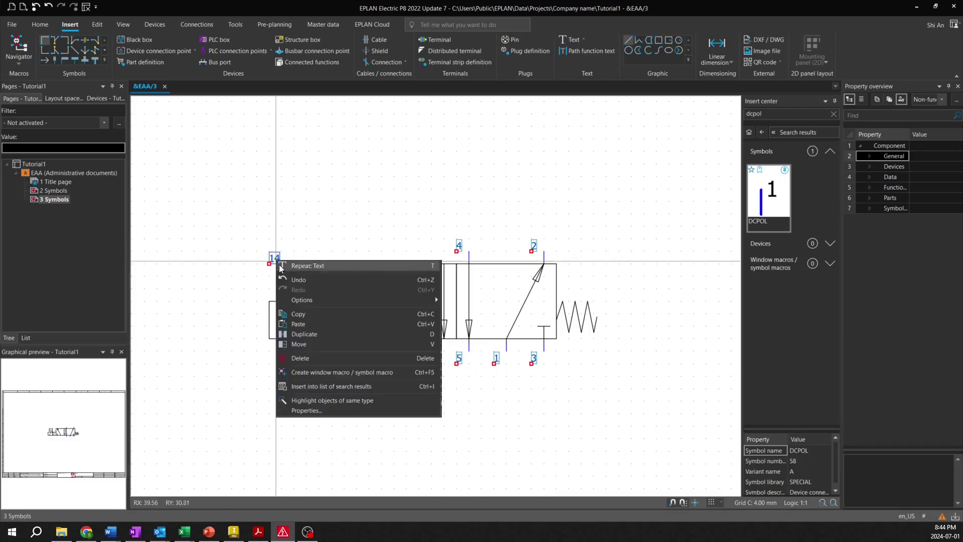
{"action": "left_click", "coordinate": [331, 412]}
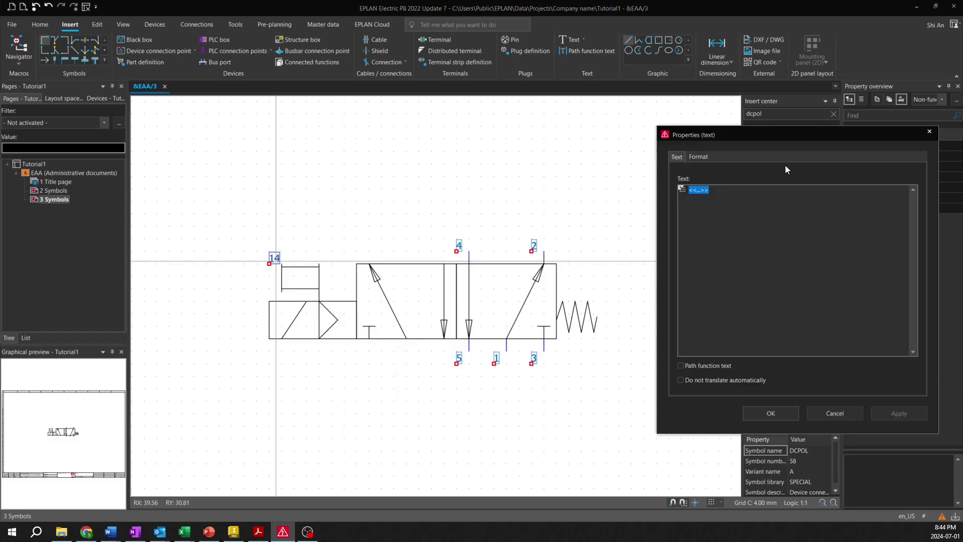
{"action": "left_click", "coordinate": [698, 157]}
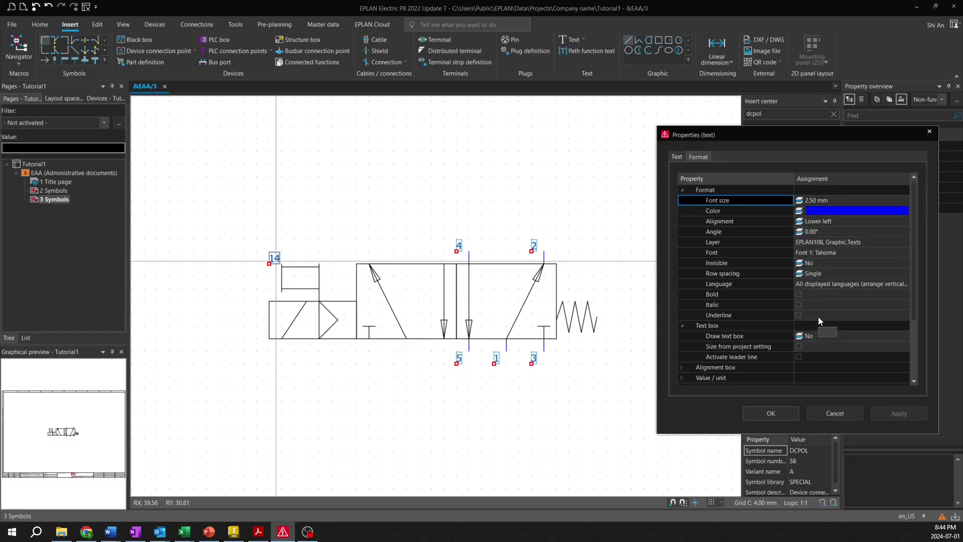
{"action": "left_click", "coordinate": [819, 199]}
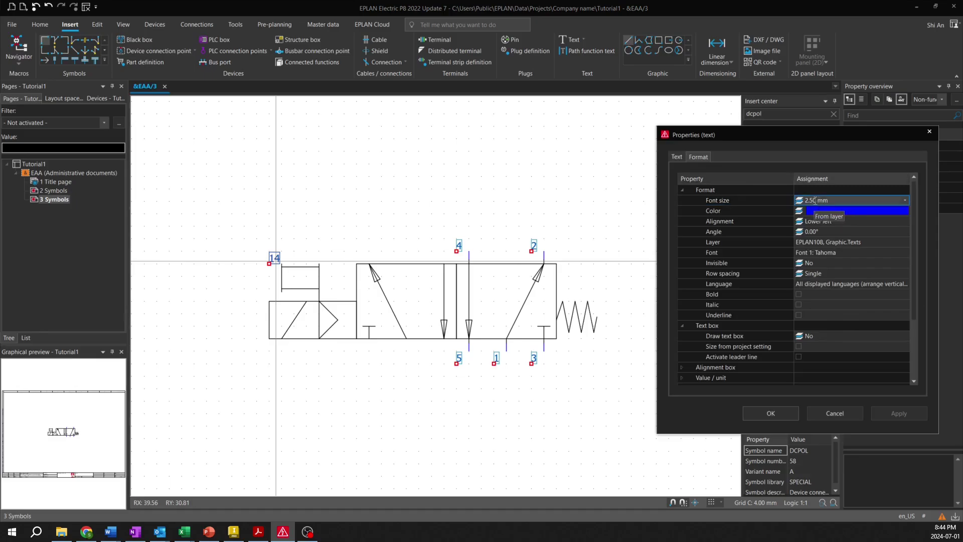
{"action": "left_click", "coordinate": [816, 200]}
{"action": "left_click_drag", "start_coordinate": [831, 200], "coordinate": [786, 200]}
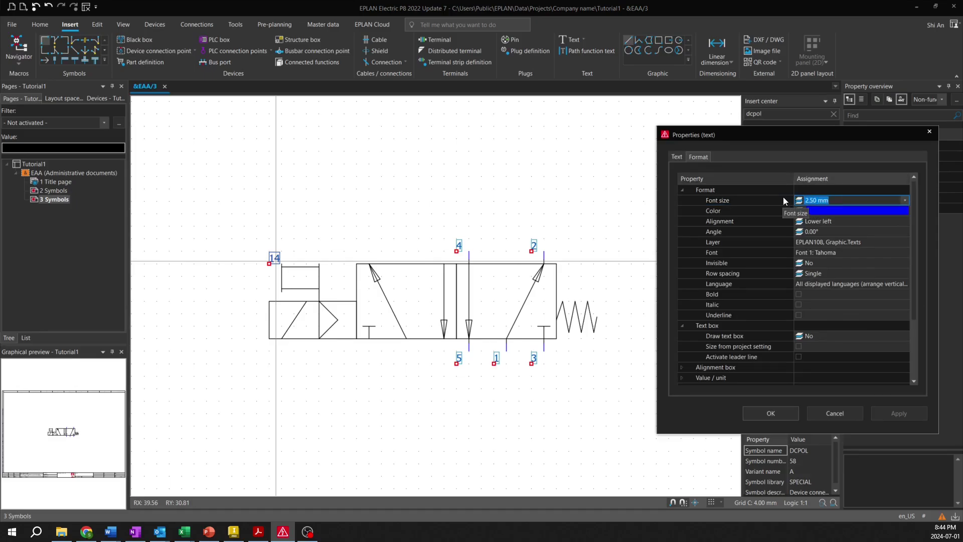
{"action": "type", "text": "3.5"}
{"action": "left_click", "coordinate": [862, 219]}
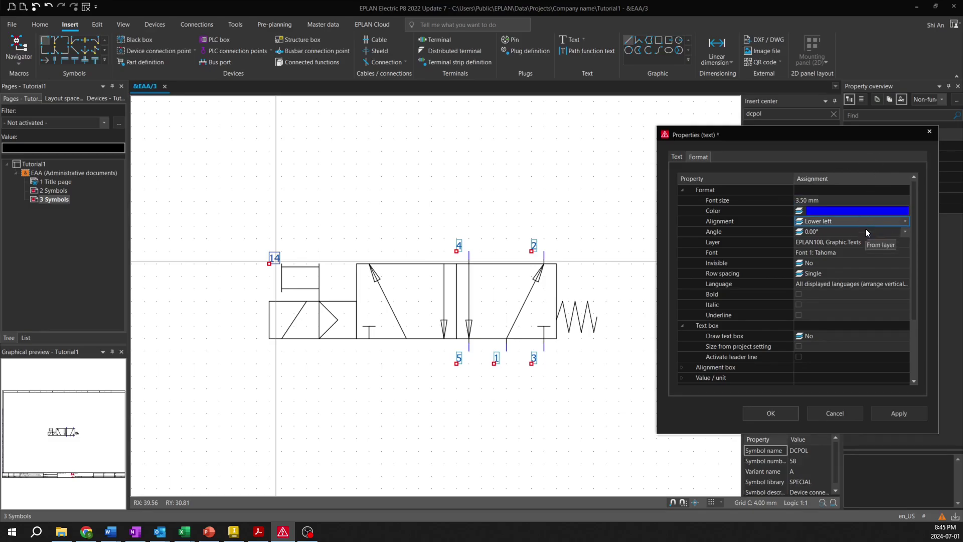
{"action": "left_click", "coordinate": [786, 417]}
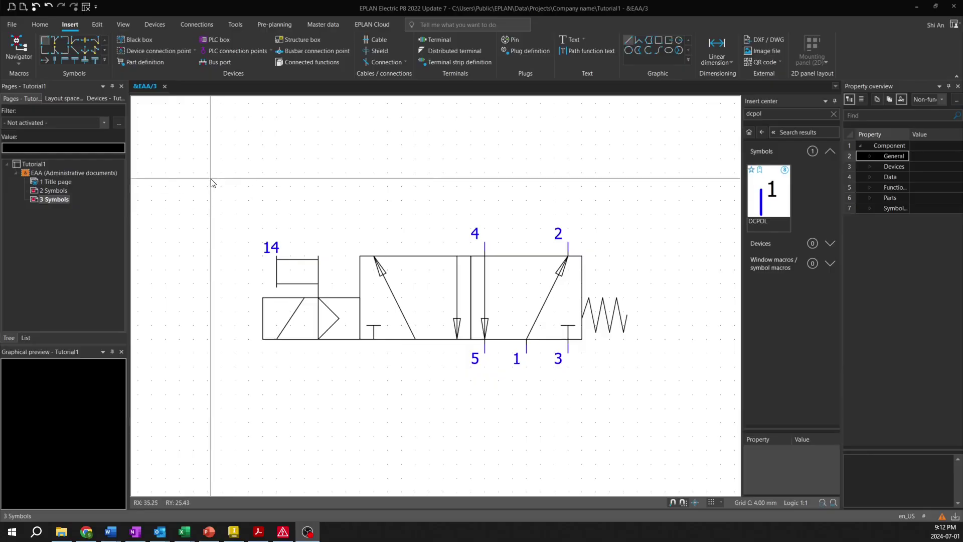
Group all lines, connection points and text labels of the valve symbol
{"action": "left_click_drag", "start_coordinate": [211, 178], "coordinate": [676, 419]}
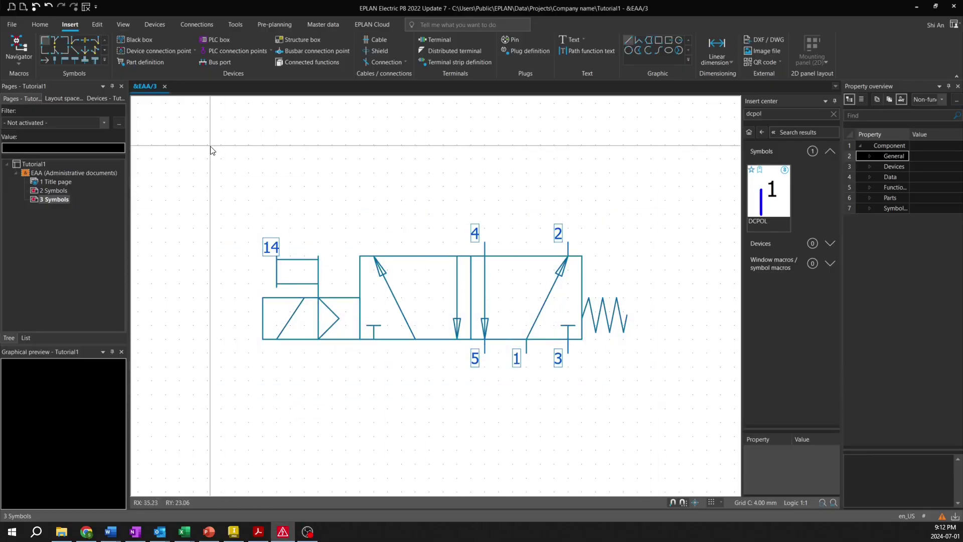
{"action": "left_click", "coordinate": [96, 24]}
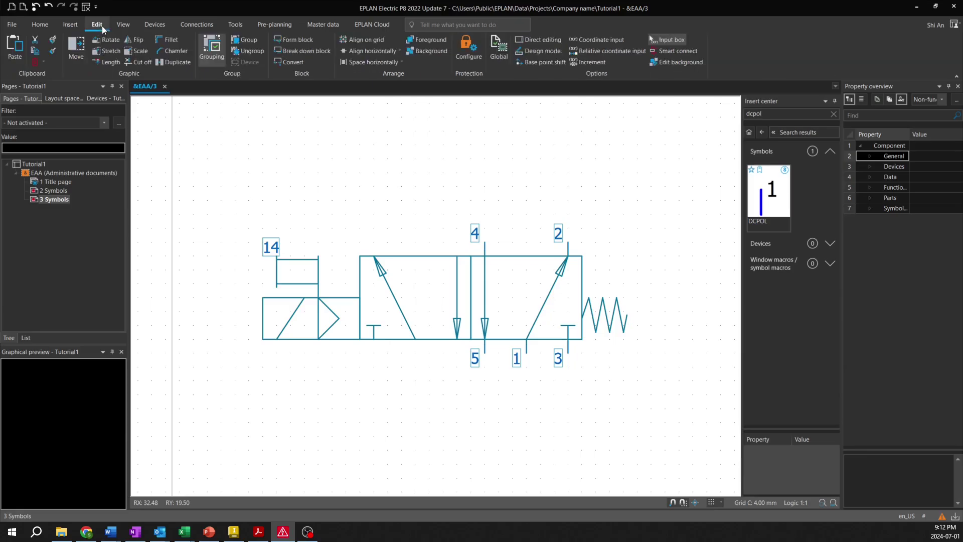
{"action": "left_click", "coordinate": [249, 43]}
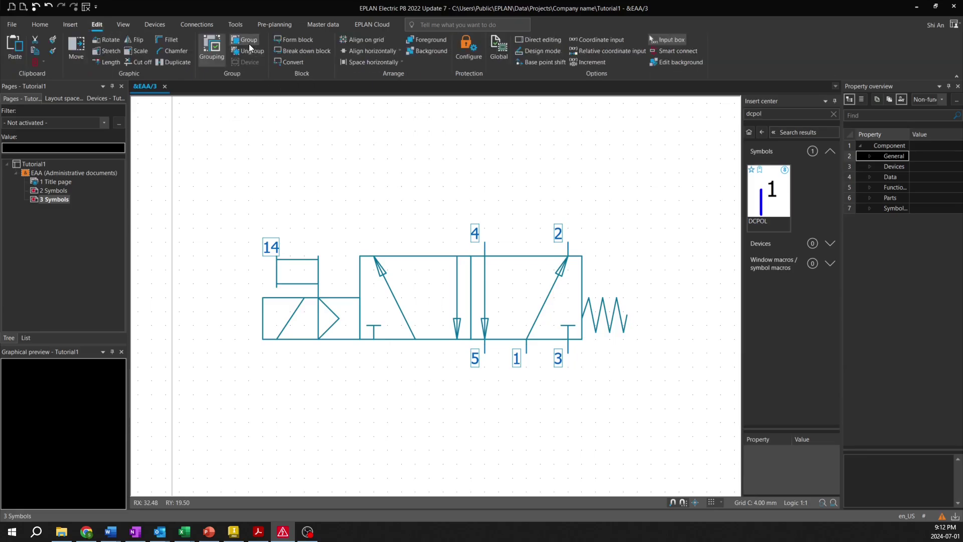
Start creating a window macro / symbol macro from the grouped valve symbol
{"action": "left_click", "coordinate": [413, 257]}
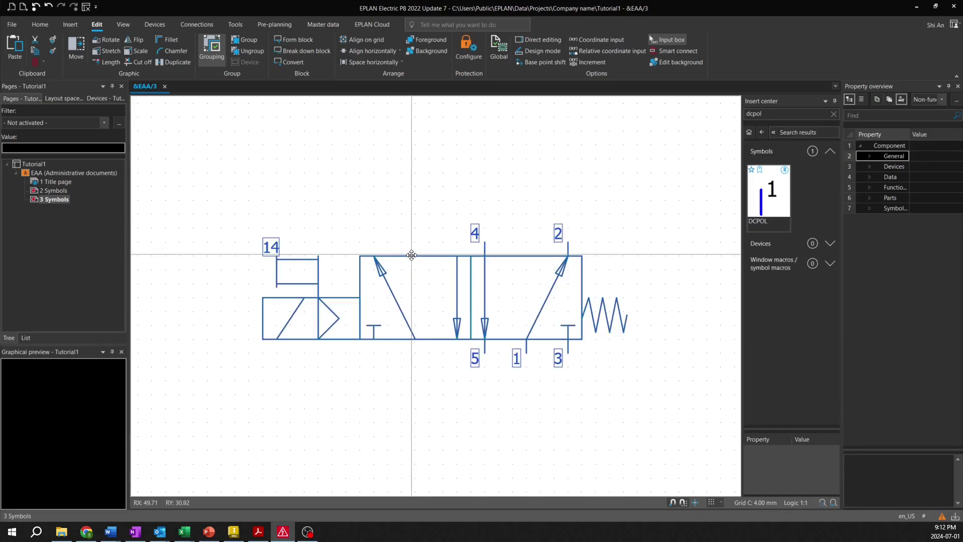
{"action": "right_click", "coordinate": [413, 255]}
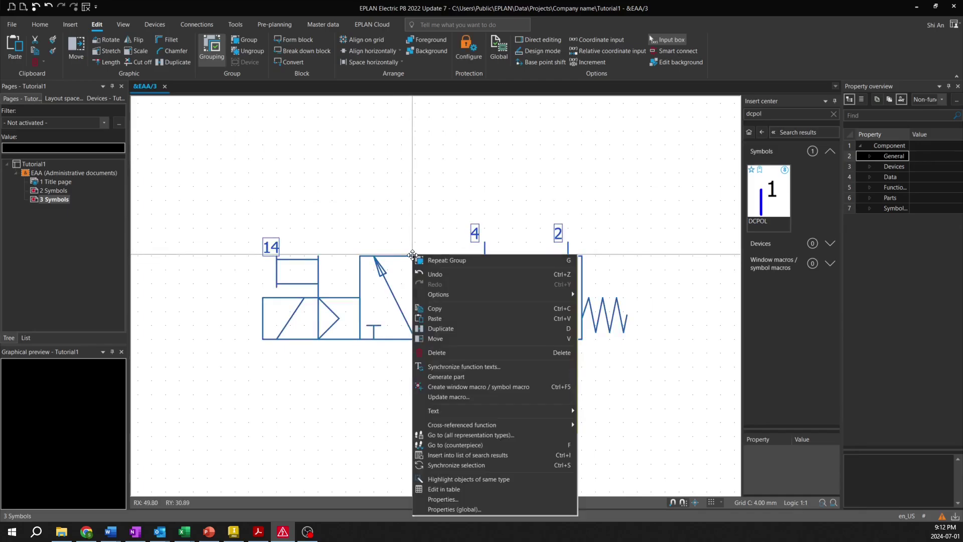
{"action": "left_click", "coordinate": [477, 387]}
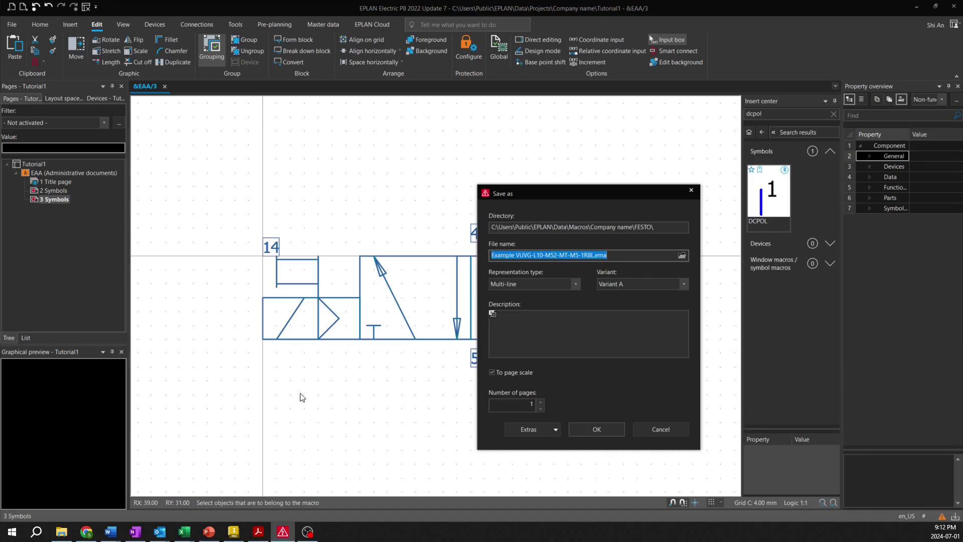
Switch to Chrome, close the enlarged symbol image, copy the valve's type code VUVG-L10-M52-MT-M5-1R8L from the Festo page and return to EPLAN
{"action": "left_click", "coordinate": [86, 531]}
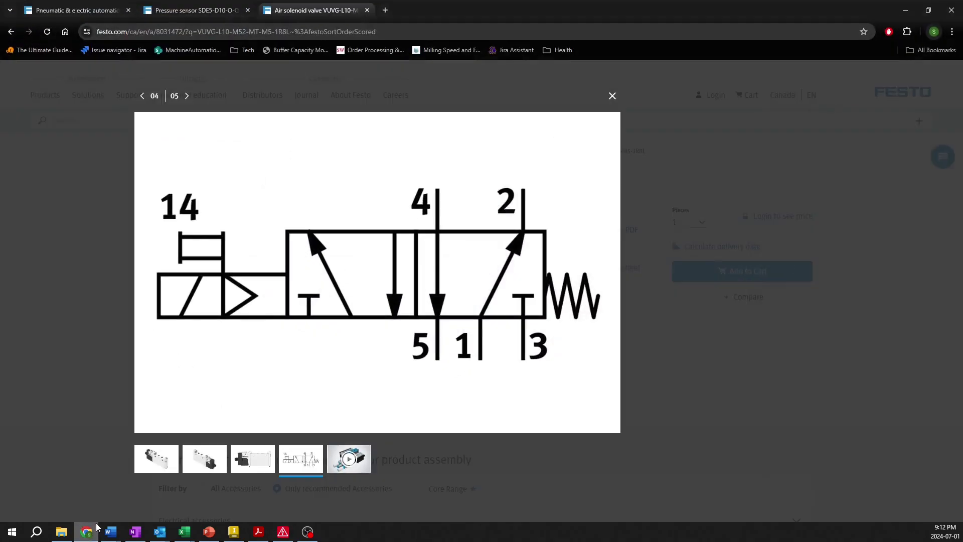
{"action": "left_click", "coordinate": [613, 96]}
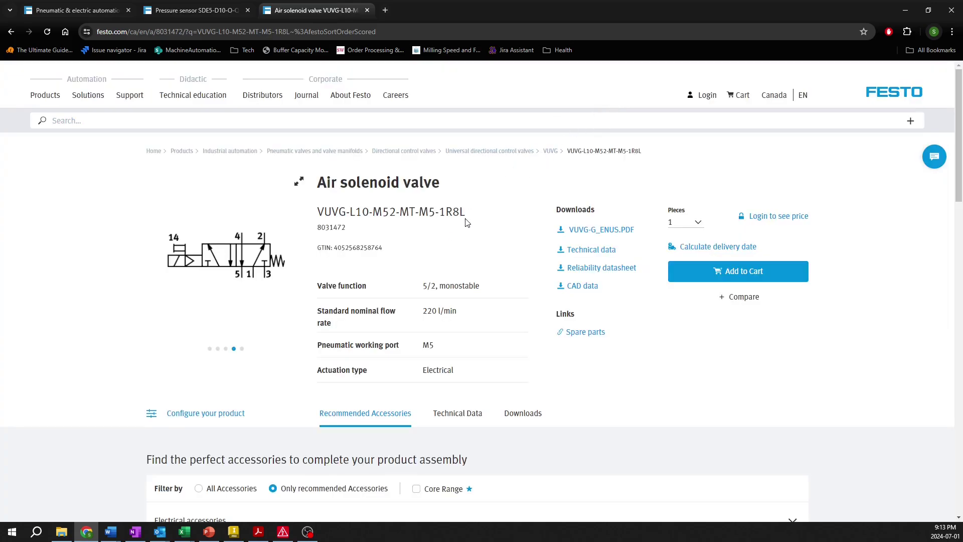
{"action": "left_click_drag", "start_coordinate": [466, 217], "coordinate": [320, 217]}
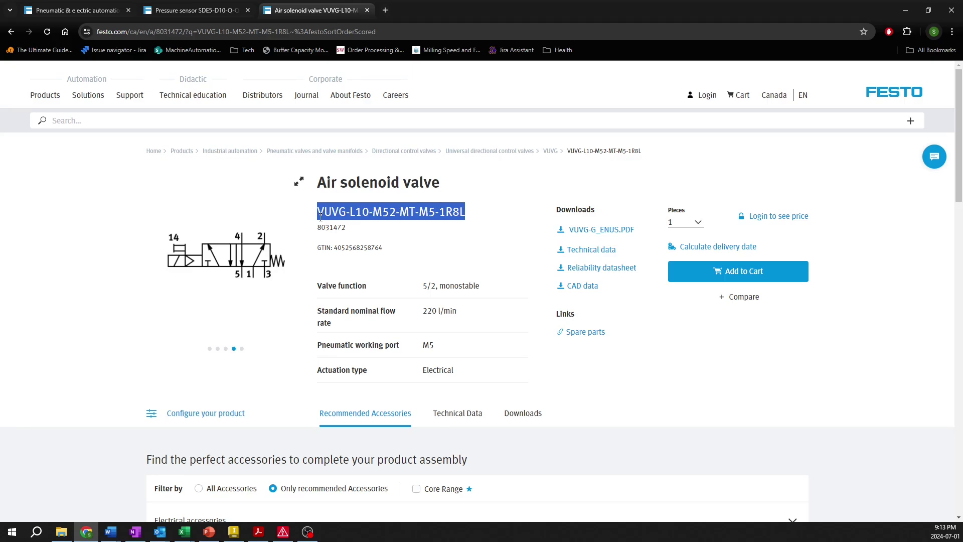
{"action": "right_click", "coordinate": [348, 215]}
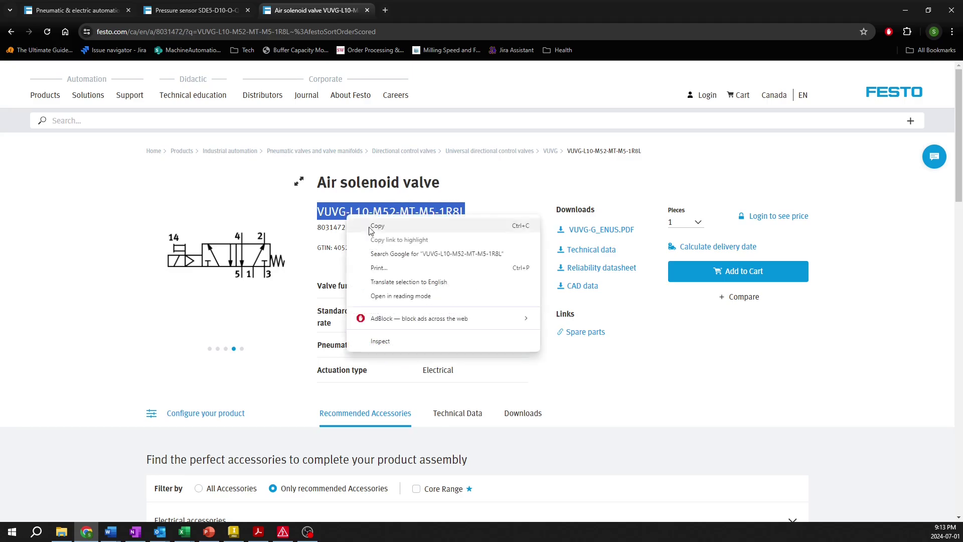
{"action": "left_click", "coordinate": [373, 224]}
{"action": "left_click", "coordinate": [905, 10]}
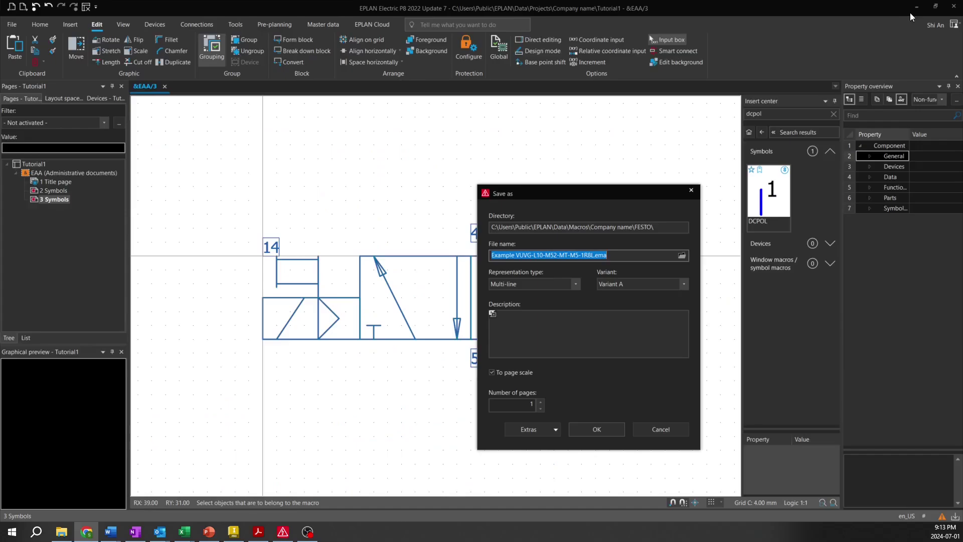
Save the macro as "Example VUVG-L10-M52-MT-M5-1R8L.ema" in the FESTO folder, replacing the existing variant
{"action": "left_click", "coordinate": [584, 255]}
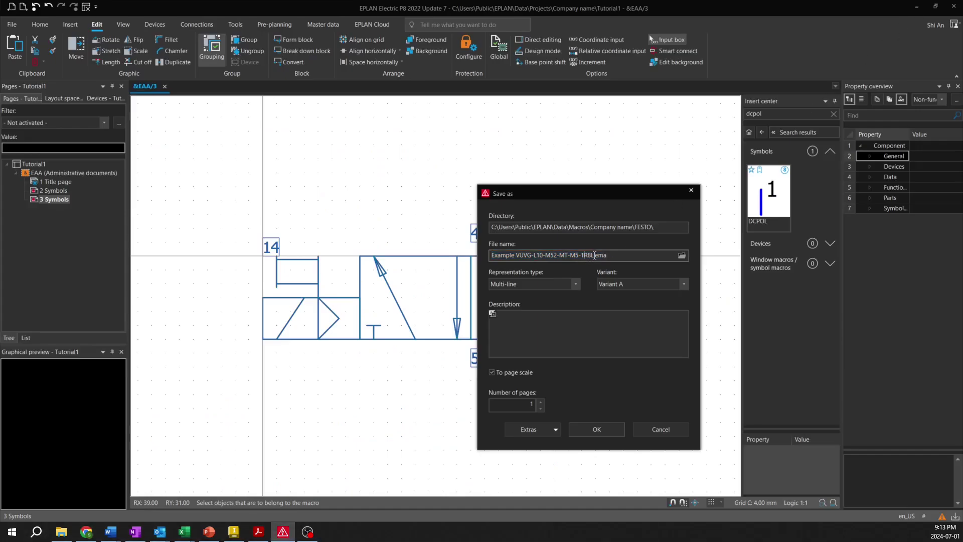
{"action": "left_click_drag", "start_coordinate": [594, 255], "coordinate": [491, 256]}
{"action": "right_click", "coordinate": [503, 257]}
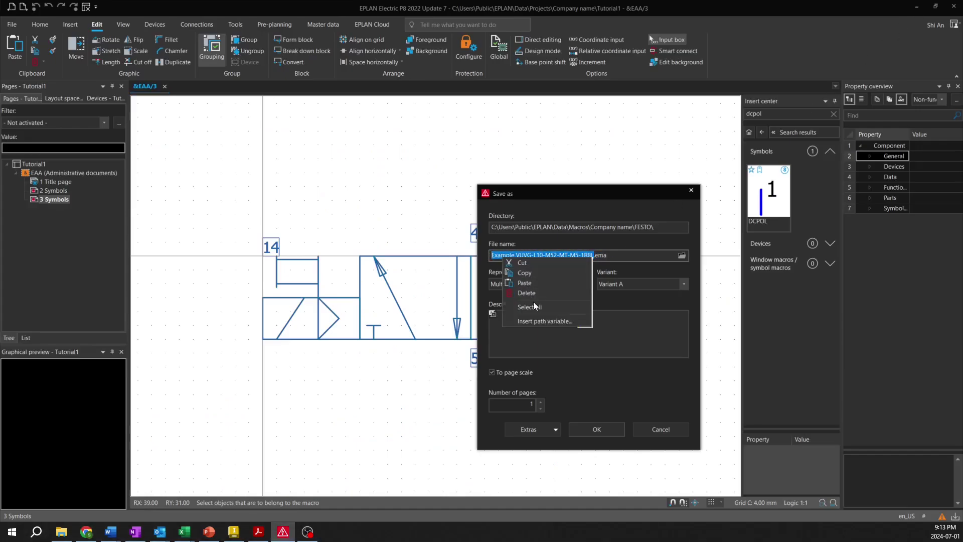
{"action": "left_click", "coordinate": [545, 284]}
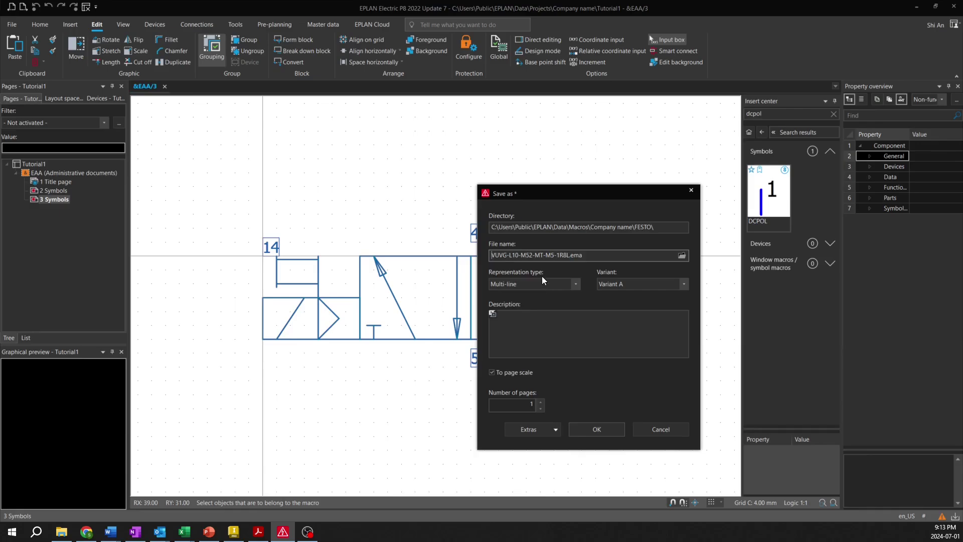
{"action": "type", "text": "Example"}
{"action": "left_click", "coordinate": [608, 430]}
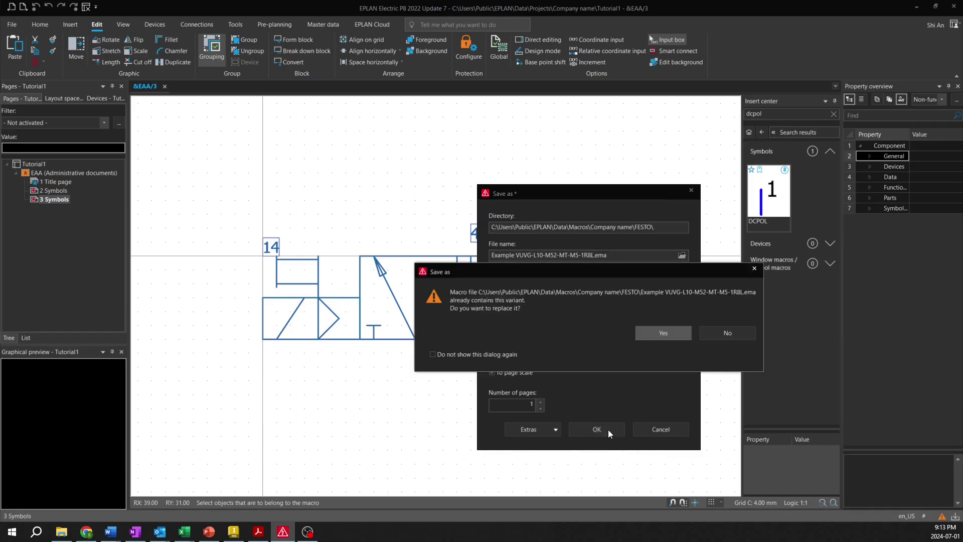
{"action": "left_click", "coordinate": [678, 332]}
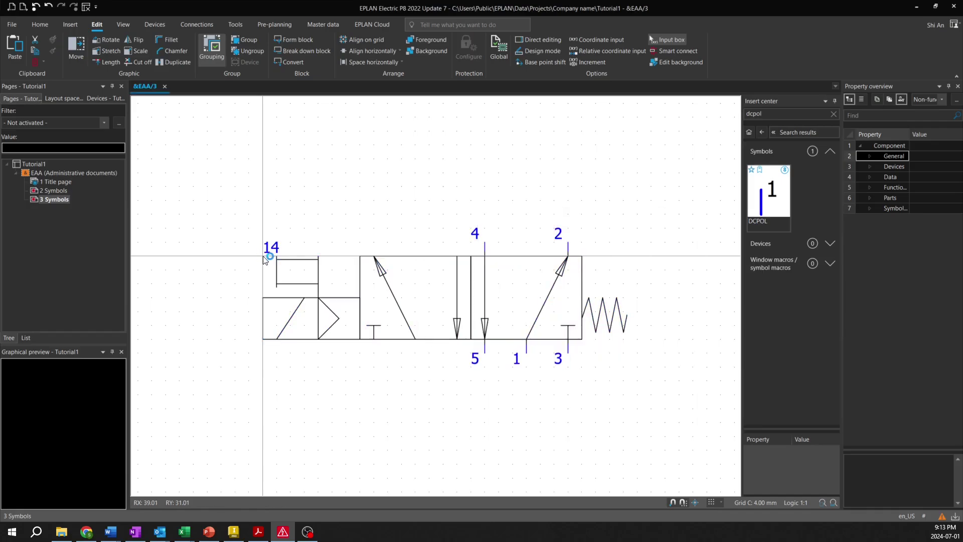
Search the insert center for "example" and look through the window and symbol macros for the saved valve macro
{"action": "mouse_move", "coordinate": [443, 402]}
{"action": "middle_mouse_down"}
{"action": "mouse_move", "coordinate": [396, 369]}
{"action": "mouse_move", "coordinate": [422, 348]}
{"action": "middle_mouse_up"}
{"action": "scroll", "coordinate": [396, 369], "scroll_direction": "up", "scroll_amount": 1}
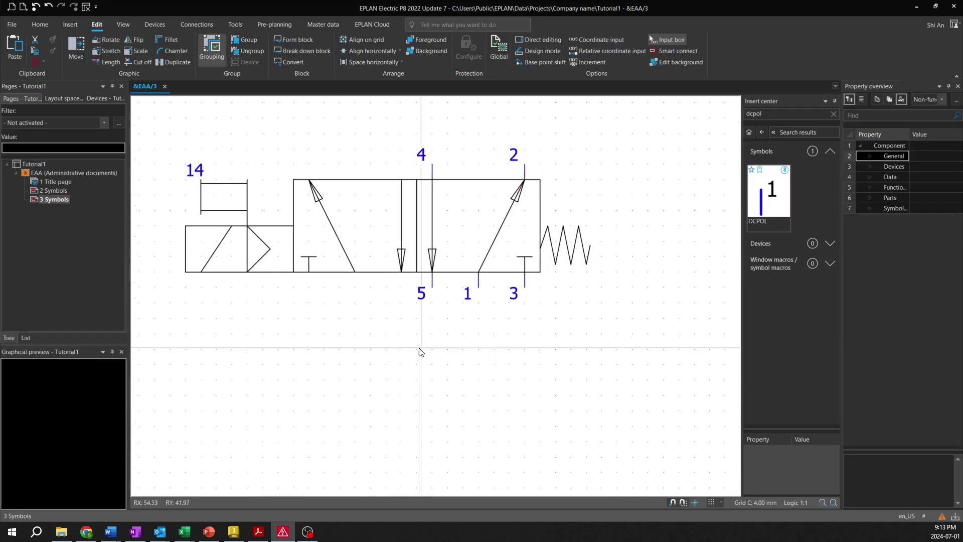
{"action": "double_click", "coordinate": [776, 114]}
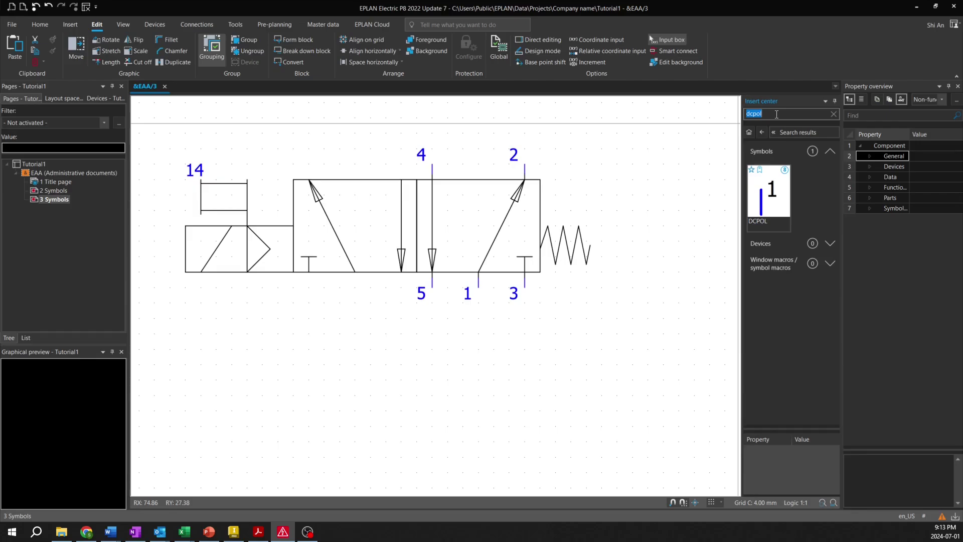
{"action": "type", "text": "example"}
{"action": "key", "text": "Return"}
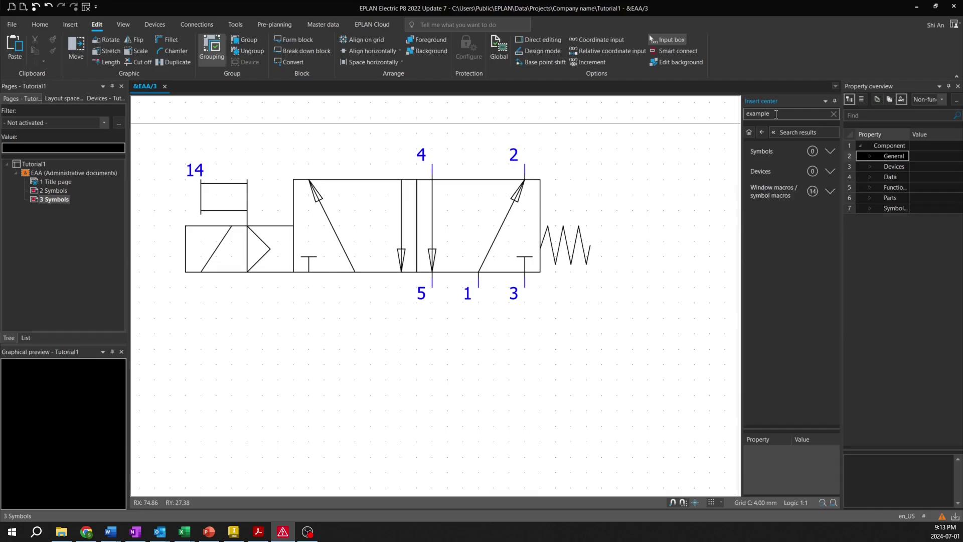
{"action": "left_click", "coordinate": [776, 192]}
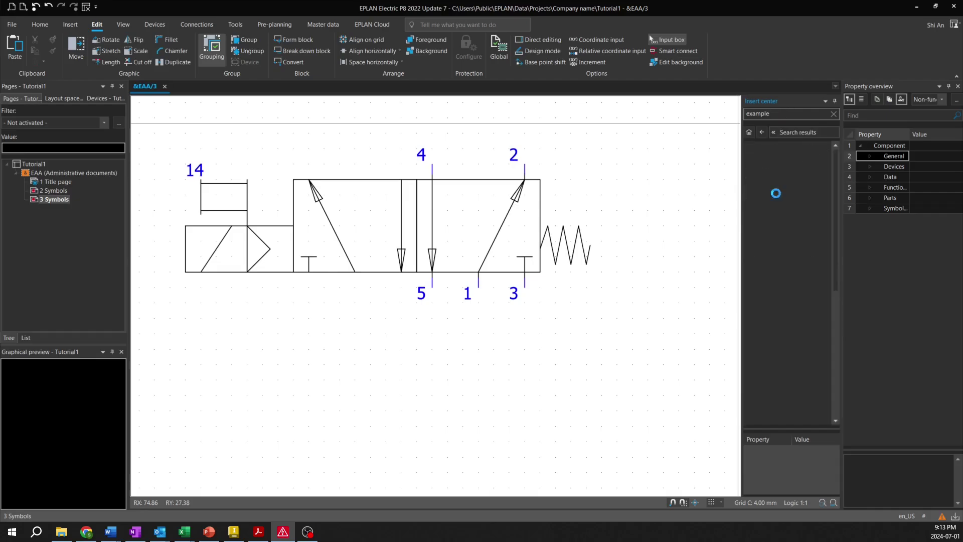
{"action": "scroll", "coordinate": [798, 305], "scroll_direction": "down", "scroll_amount": 2}
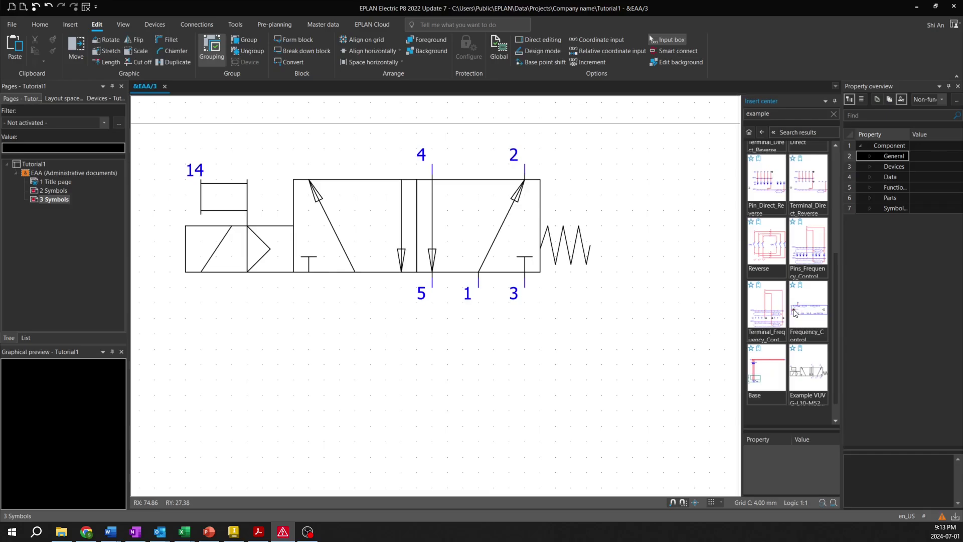
{"action": "scroll", "coordinate": [796, 313], "scroll_direction": "down", "scroll_amount": 2}
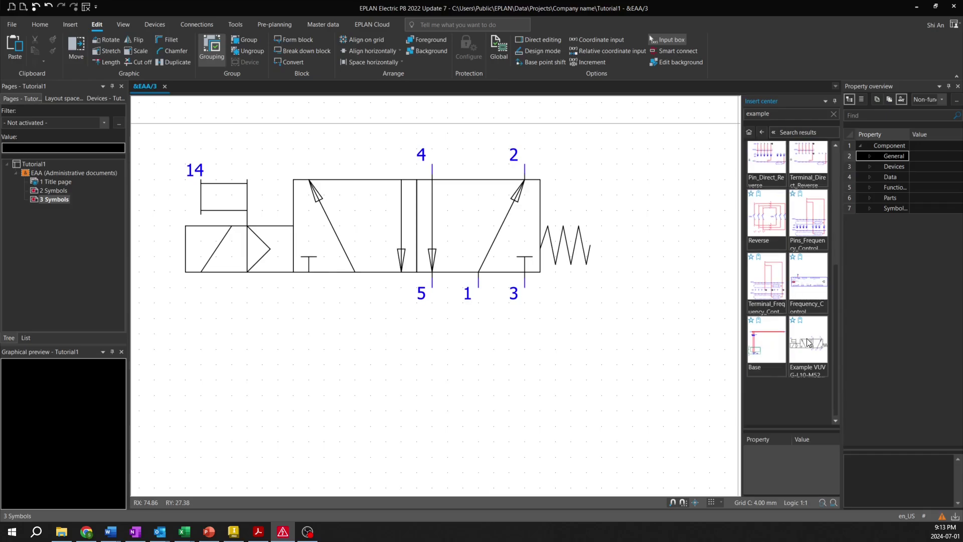
Insert the Example VUVG-L10-M52-MT-M5-1R8L macro below and to the right of the original symbol at RX 68, RY 48, using Do not modify
{"action": "double_click", "coordinate": [809, 342]}
{"action": "scroll", "coordinate": [571, 354], "scroll_direction": "down", "scroll_amount": 3}
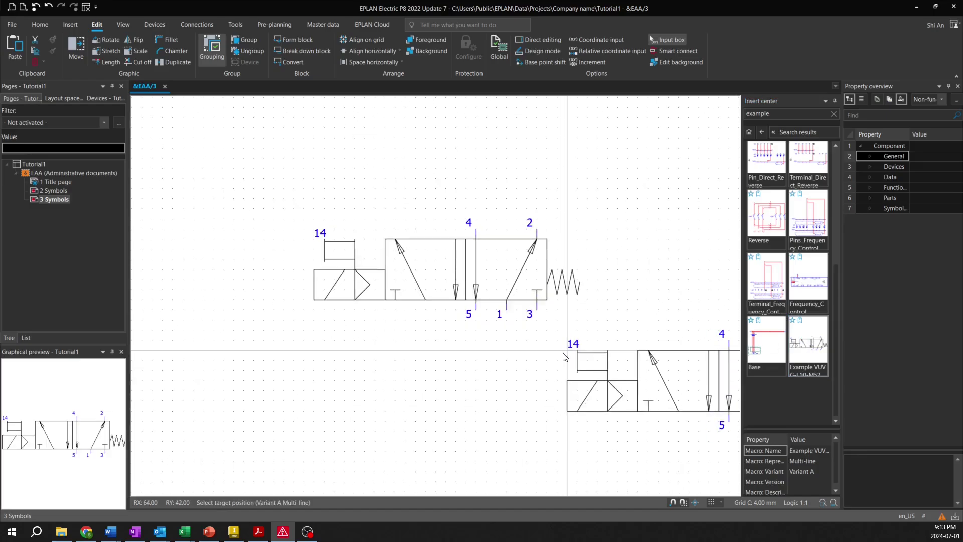
{"action": "mouse_move", "coordinate": [619, 366]}
{"action": "middle_mouse_down"}
{"action": "mouse_move", "coordinate": [397, 313]}
{"action": "mouse_move", "coordinate": [385, 326]}
{"action": "mouse_move", "coordinate": [383, 313]}
{"action": "middle_mouse_up"}
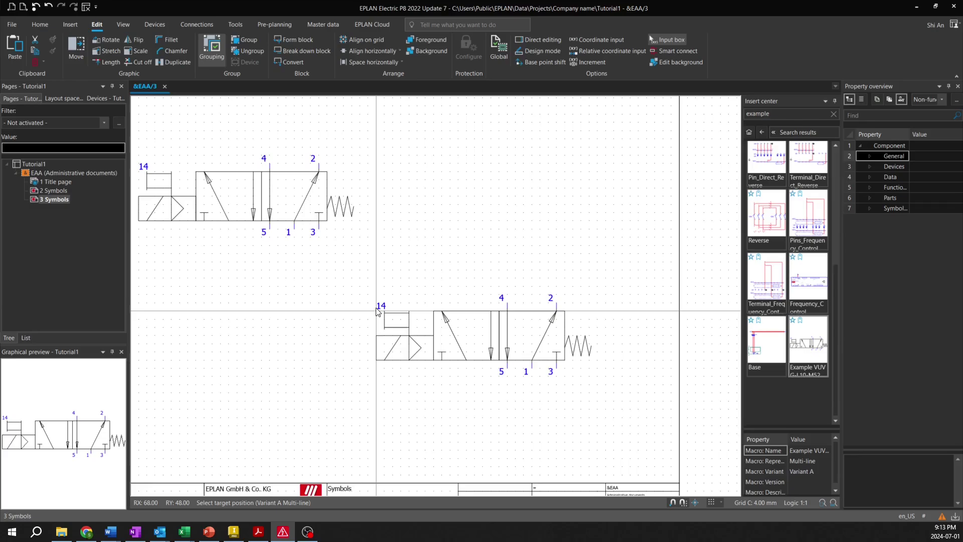
{"action": "left_click", "coordinate": [378, 311]}
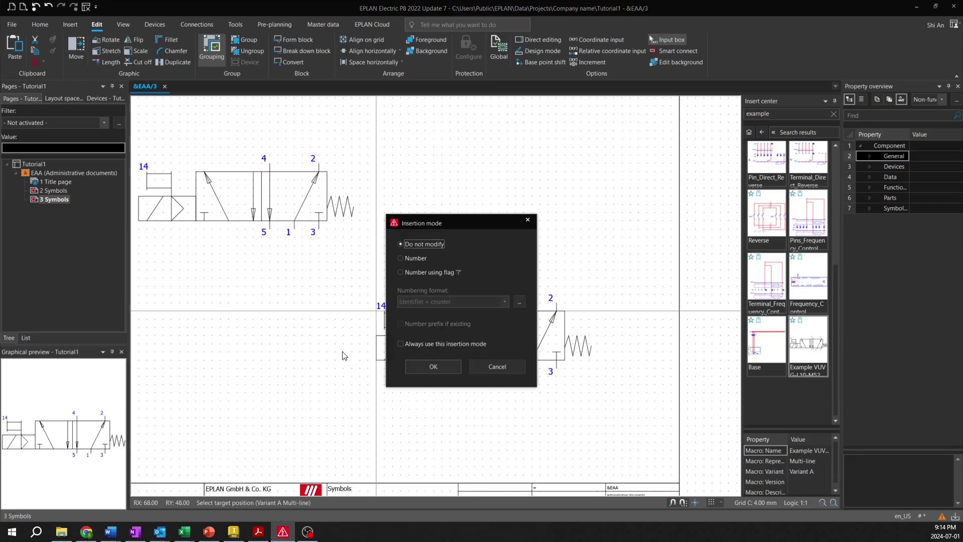
{"action": "left_click", "coordinate": [425, 365]}
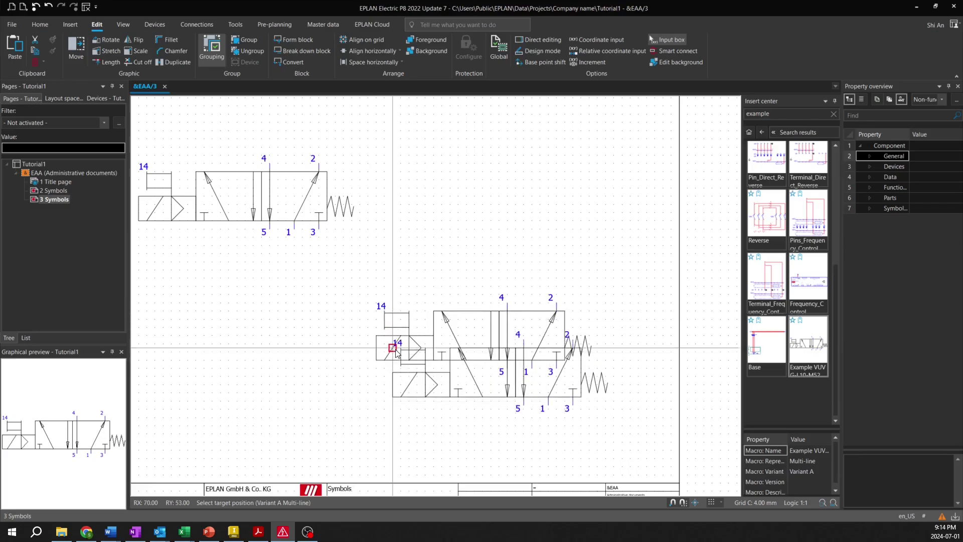